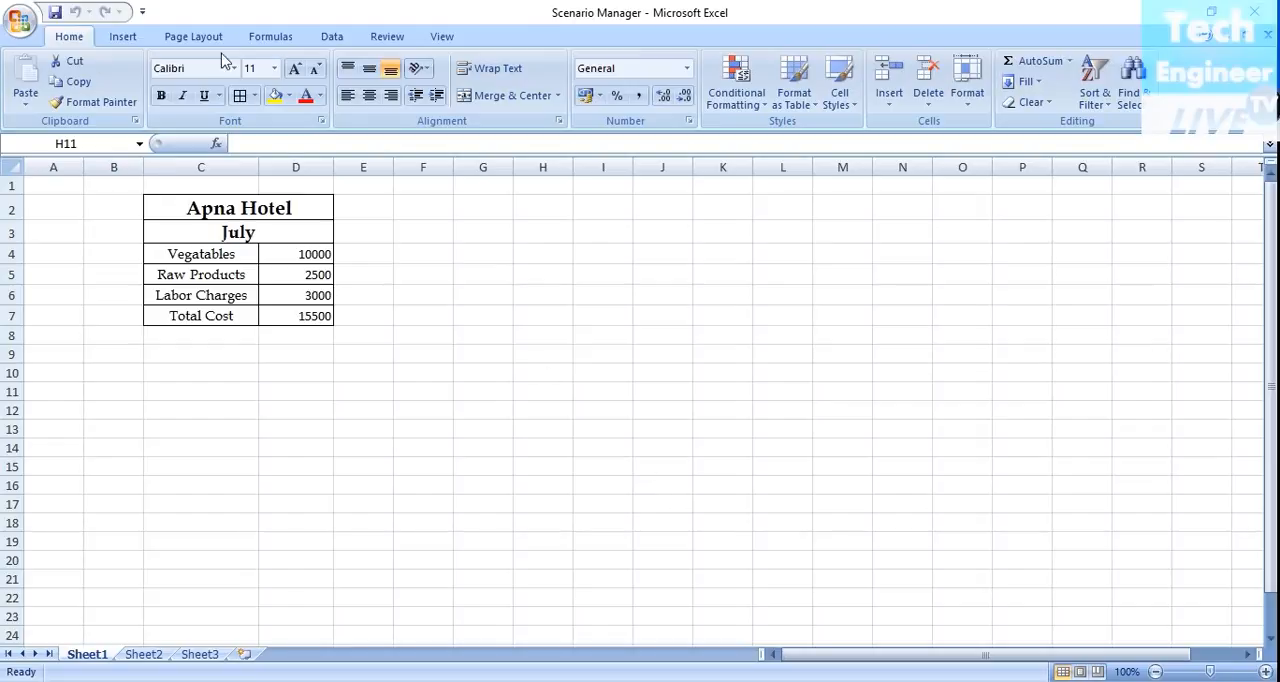
Select the Total Cost cell D7 and delete the existing Minimum and Maximum scenarios in the Scenario Manager.
click(298, 315)
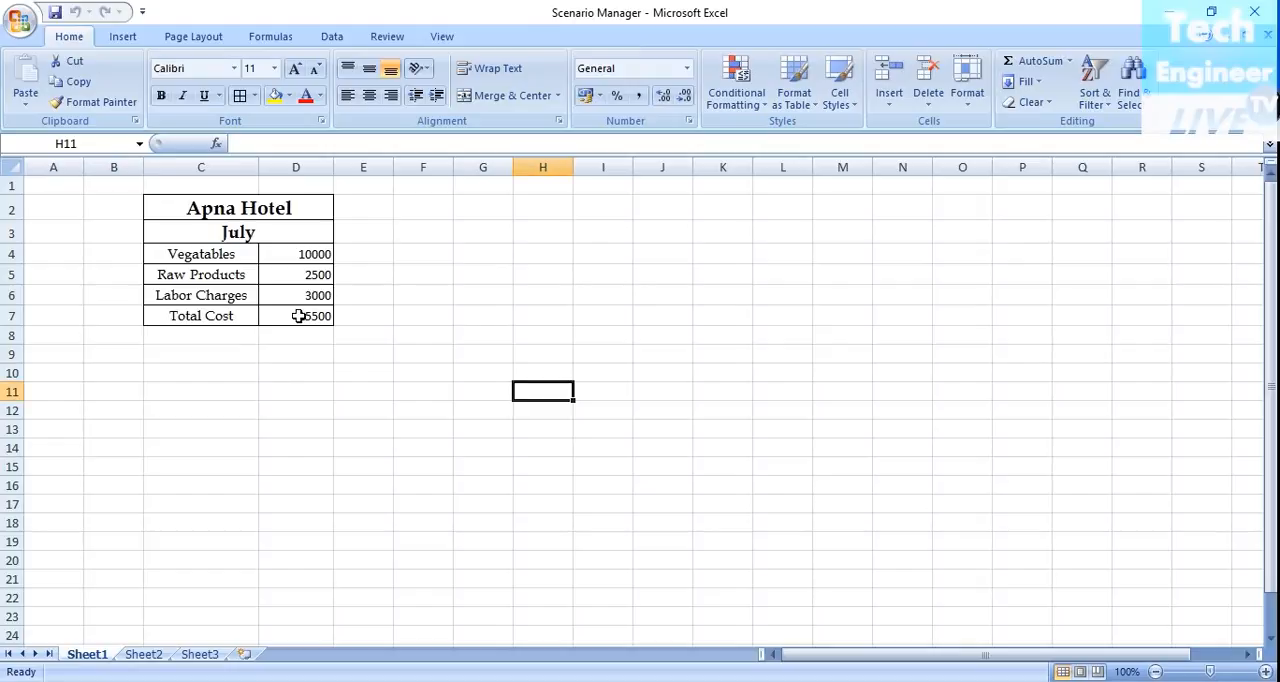
key(BackSpace)
click(311, 313)
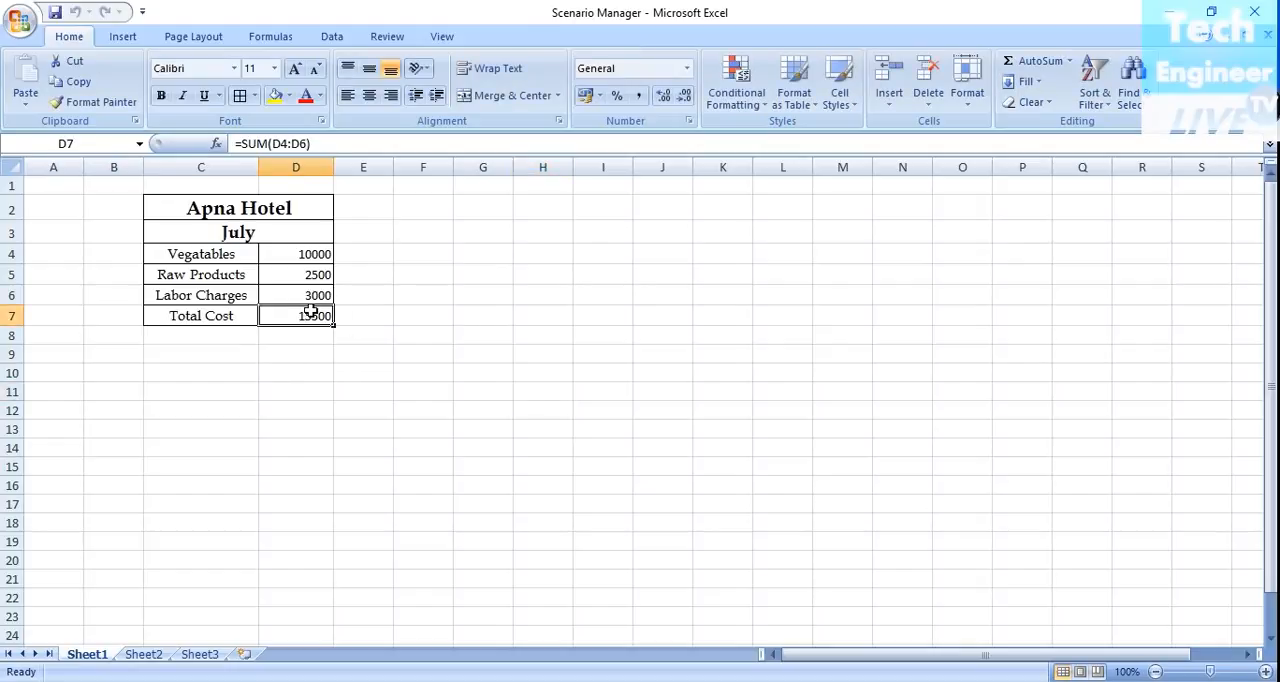
click(328, 37)
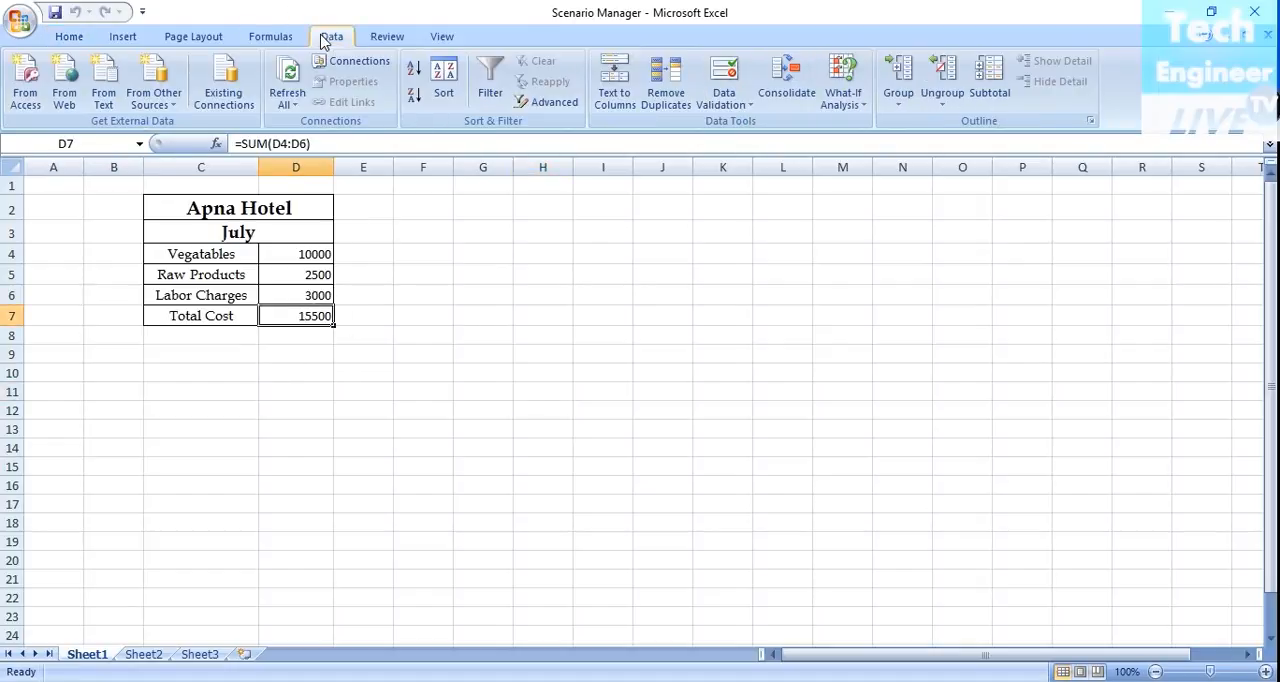
click(848, 86)
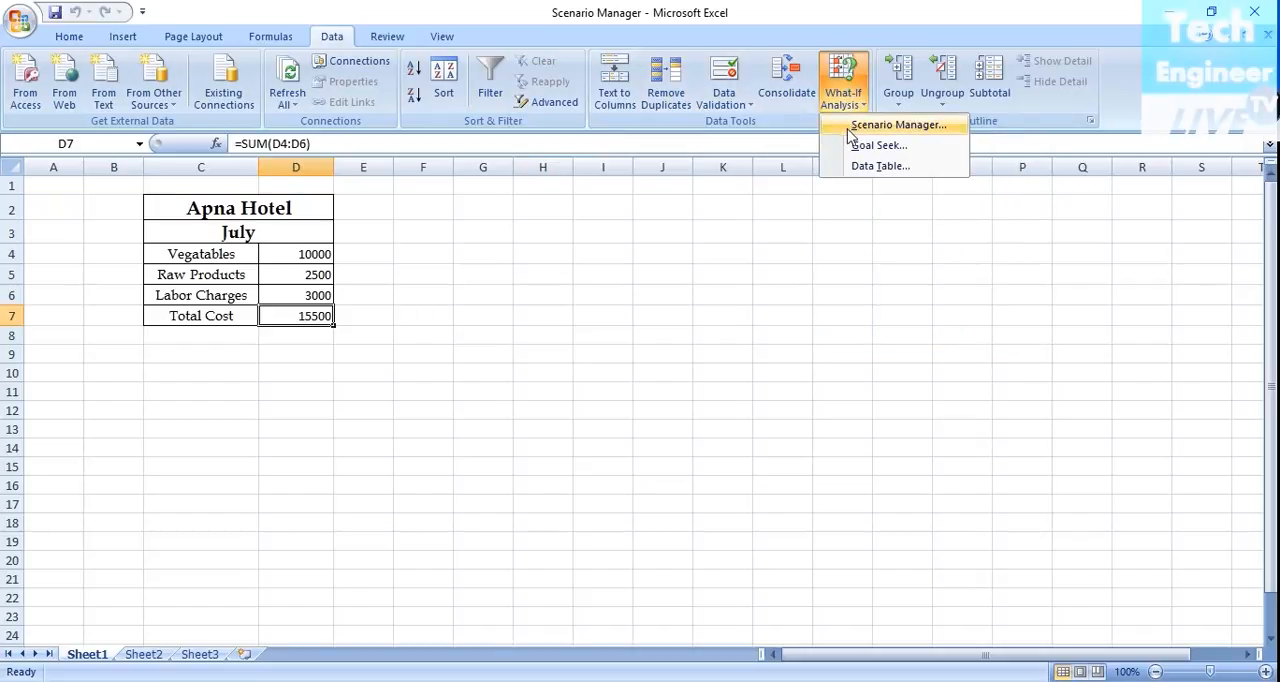
click(848, 128)
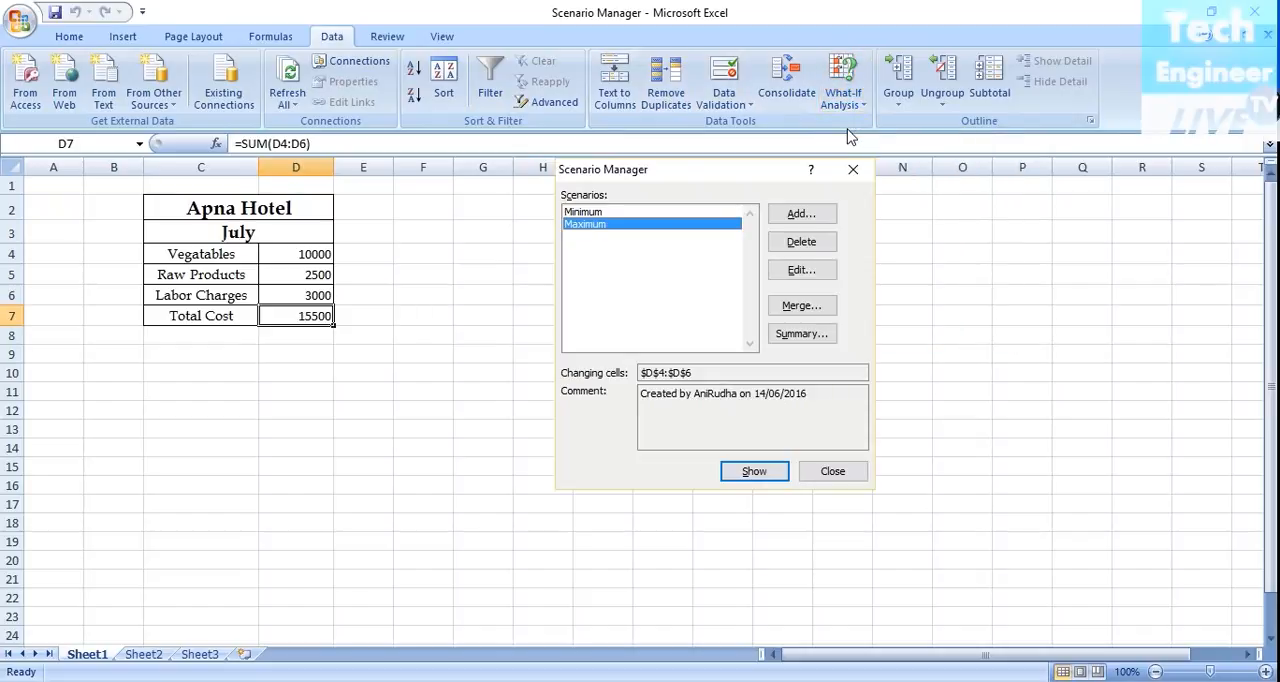
click(797, 244)
click(797, 244)
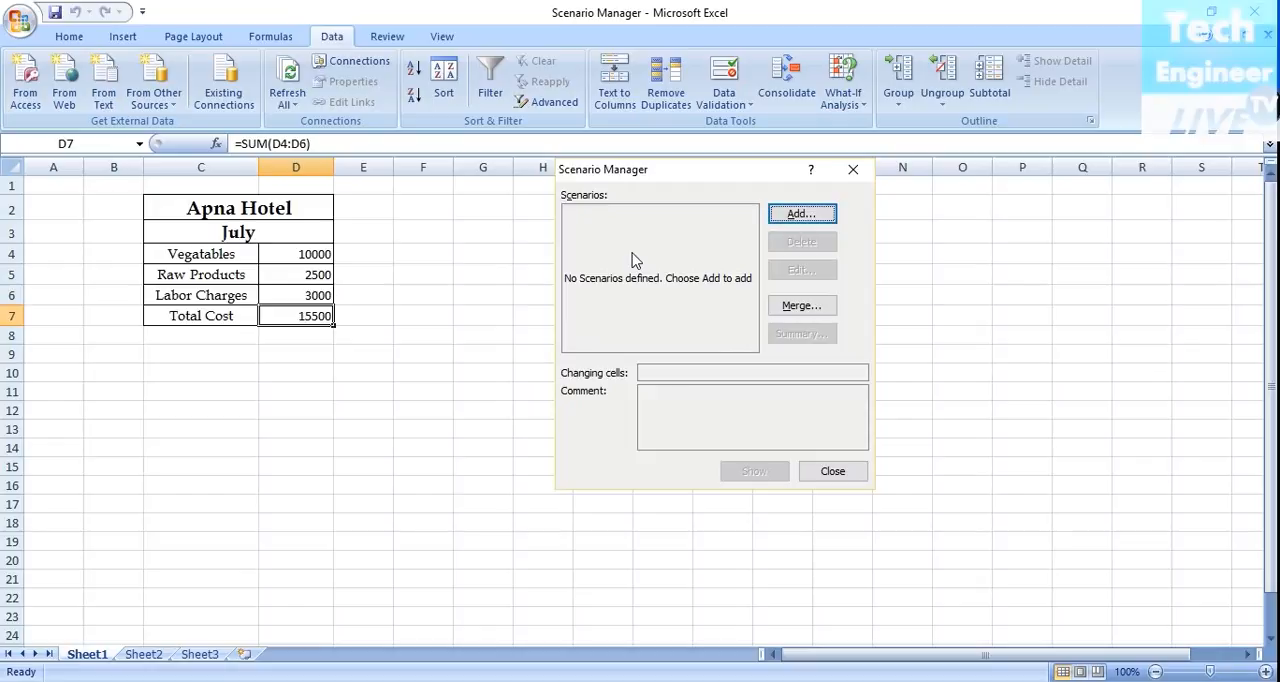
Add a scenario named Minimum with D4:D6 as its changing cells.
click(797, 214)
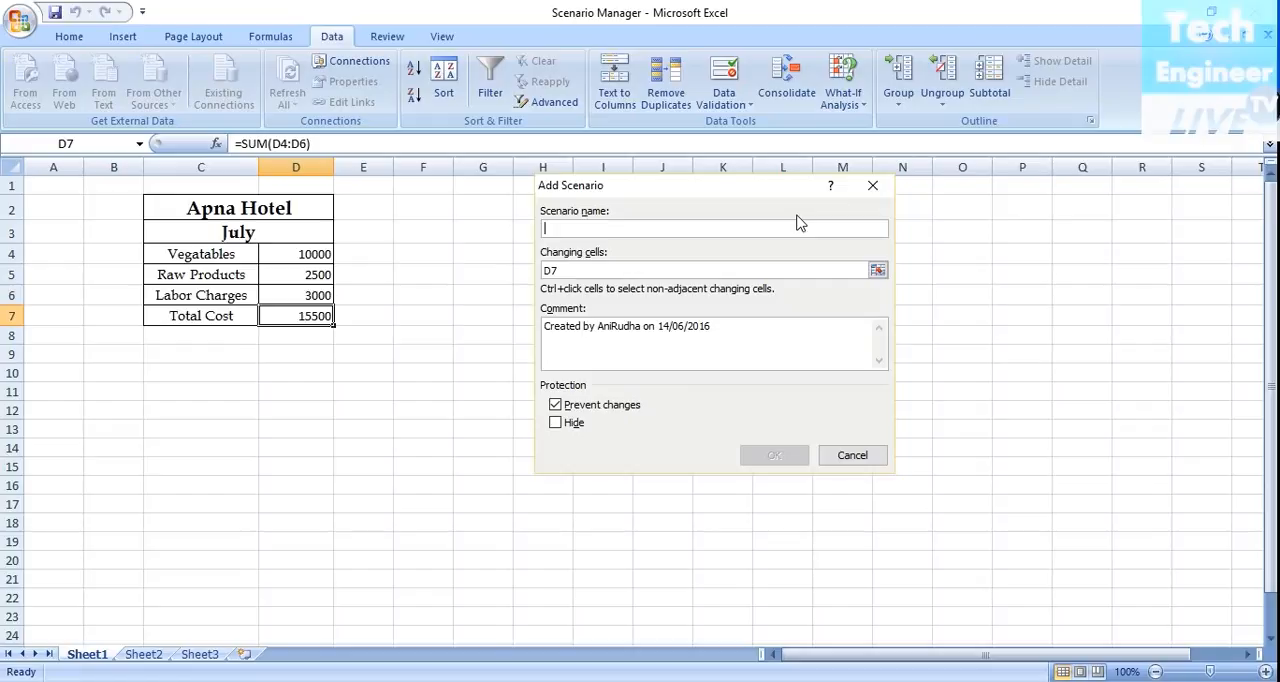
text(Mum)
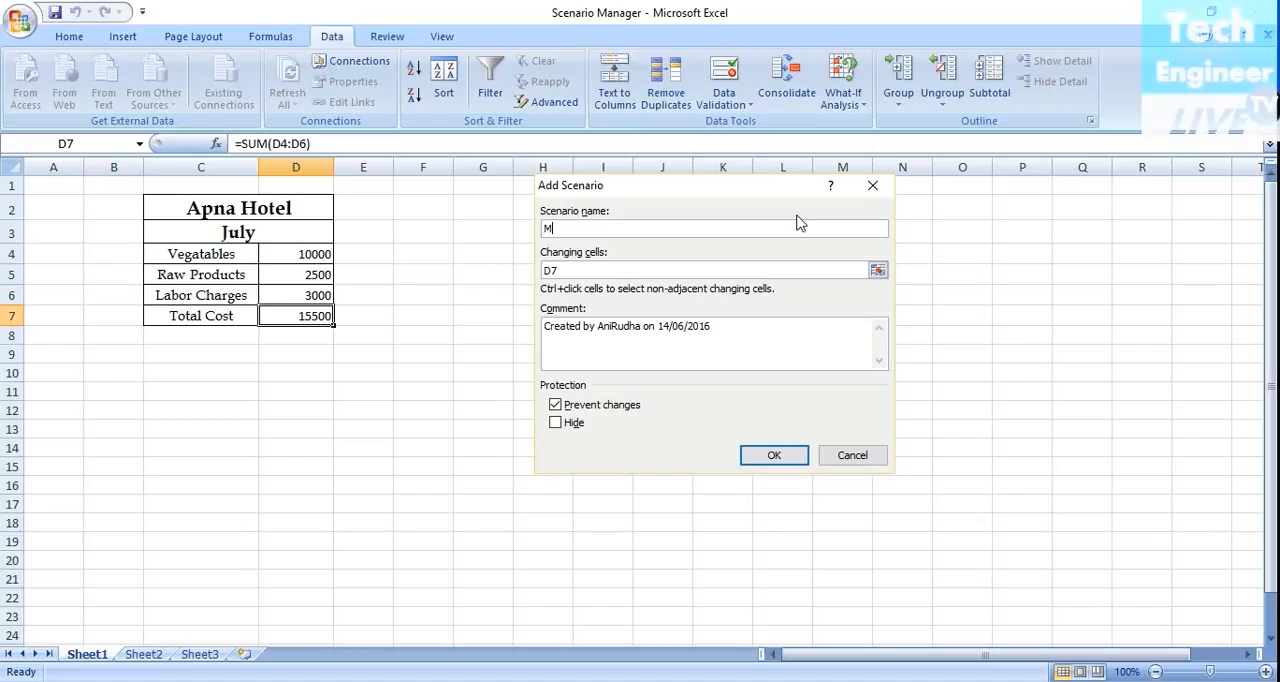
key(BackSpace)
key(BackSpace)
text(iniu)
key(BackSpace)
key(BackSpace)
text(imum)
click(597, 272)
drag(295, 256, 302, 292)
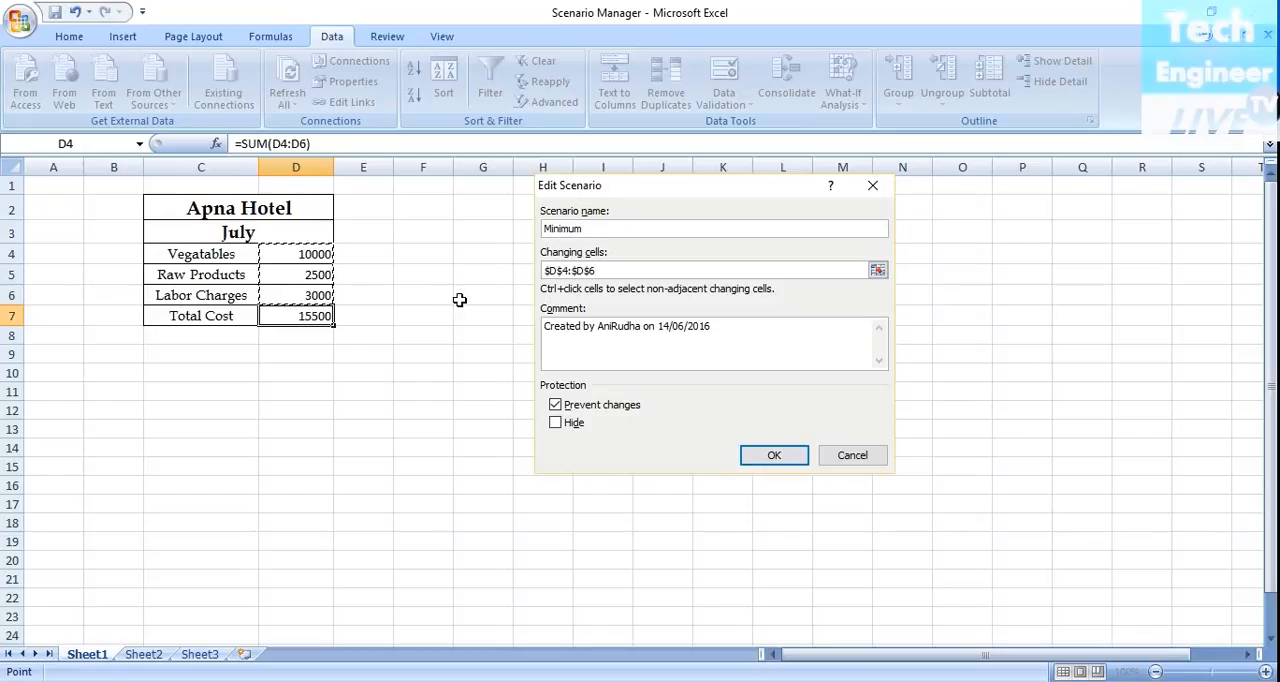
click(776, 458)
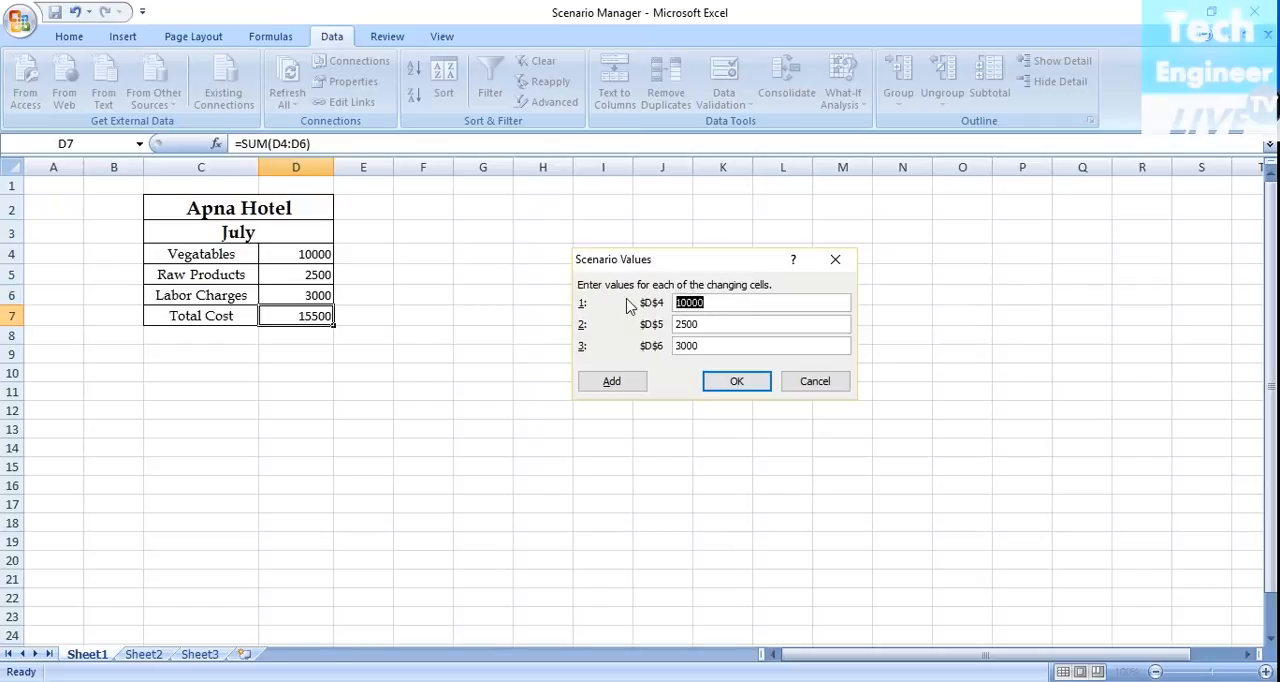
Set the Minimum scenario's values to 8500 for D4, 2000 for D5 and 2500 for D6.
text(5800)
key(BackSpace)
key(BackSpace)
key(BackSpace)
key(BackSpace)
text(8500)
key(BackSpace)
click(712, 345)
key(BackSpace)
key(BackSpace)
key(BackSpace)
key(BackSpace)
text(2500)
click(733, 382)
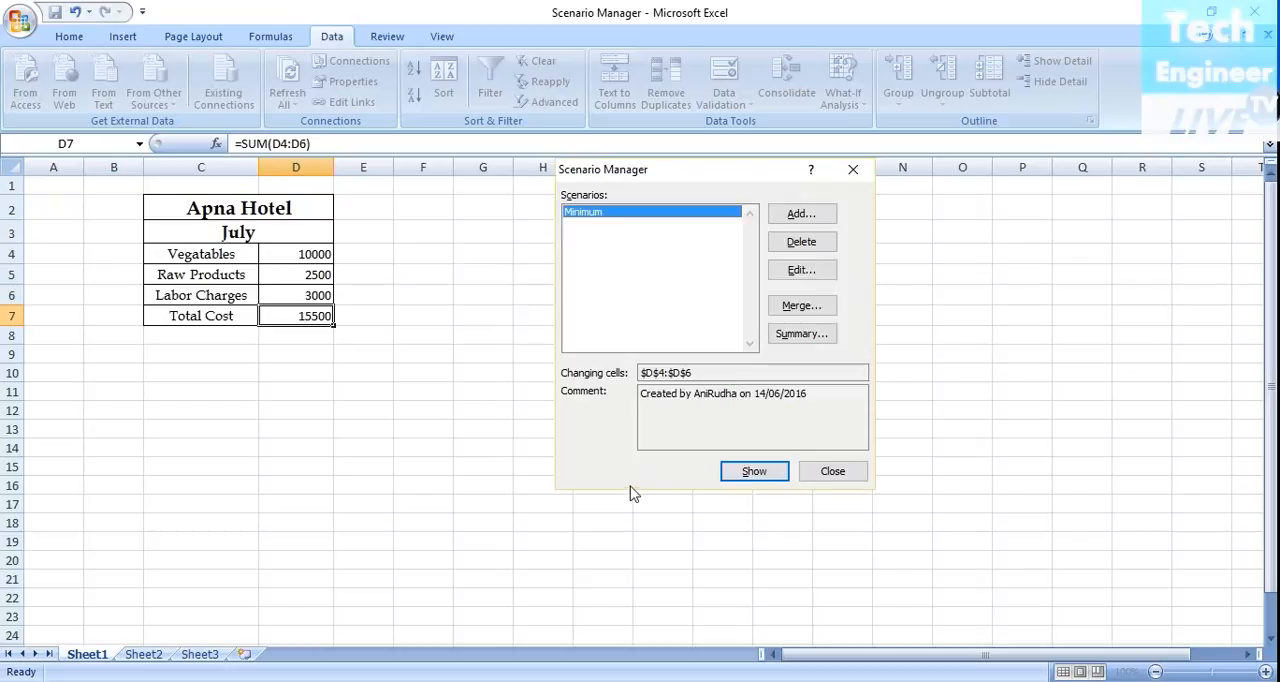
Add a second scenario named Maximum with D4:D6 as its changing cells.
click(801, 214)
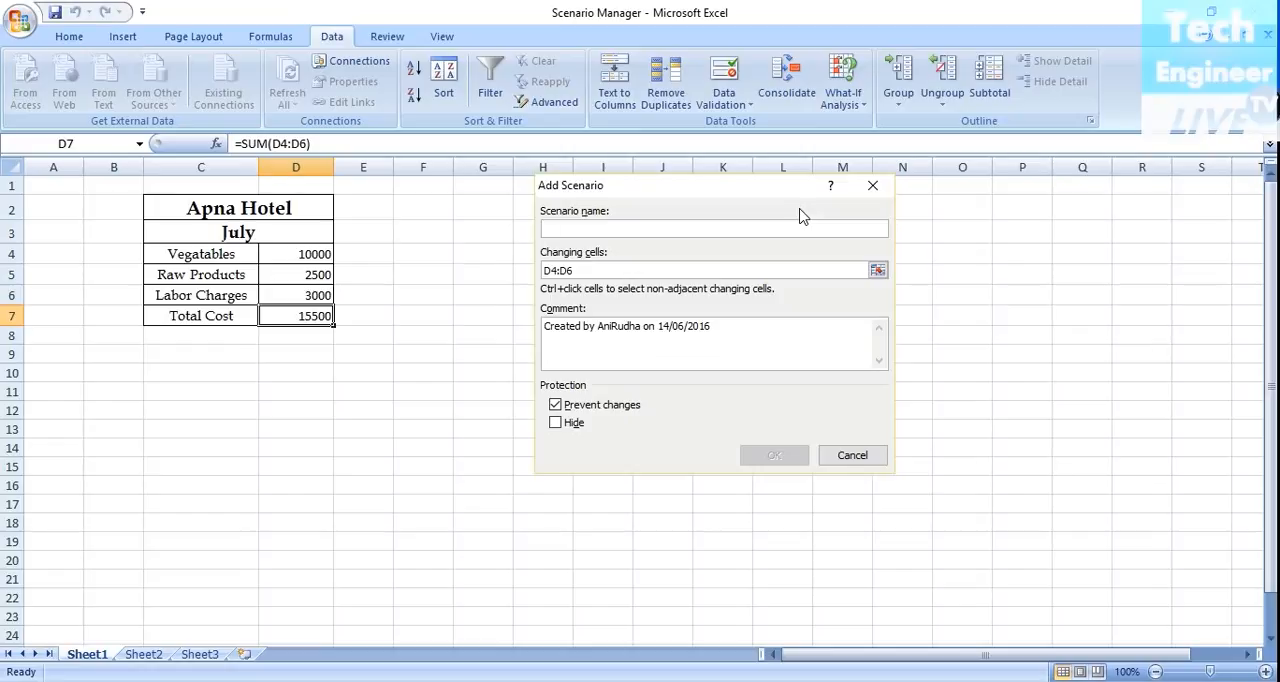
text(Max)
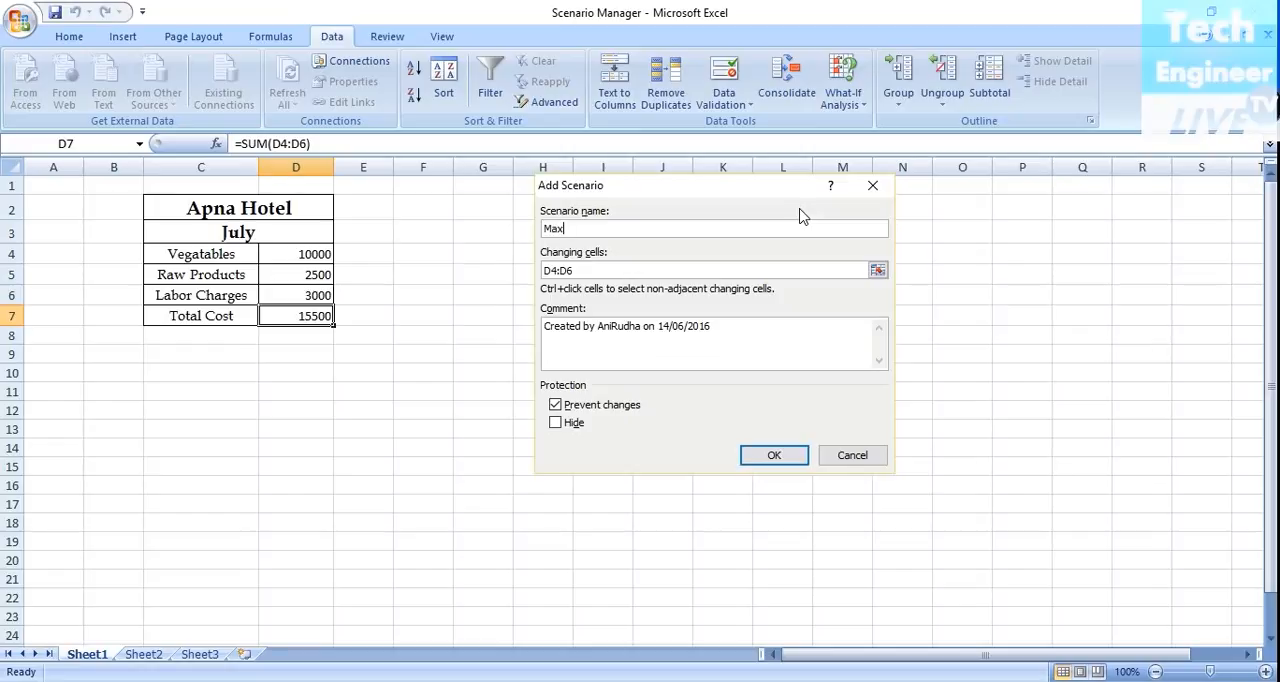
text(imum)
click(726, 269)
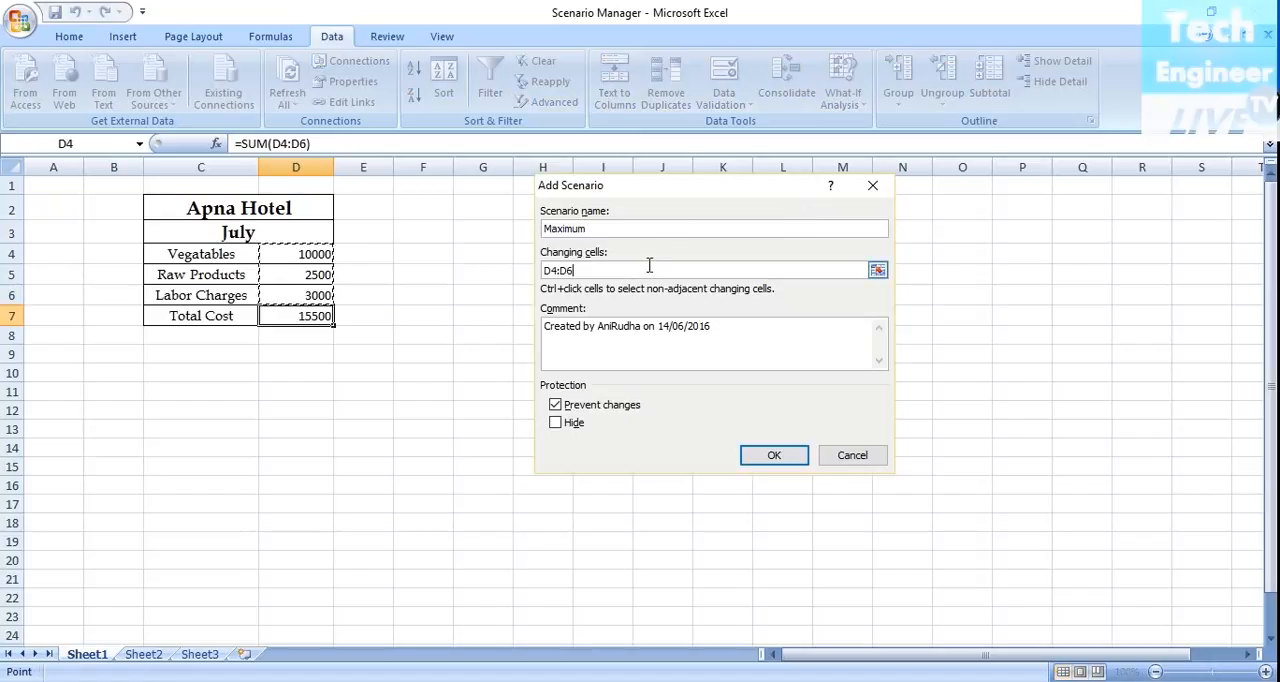
drag(281, 253, 297, 297)
click(768, 455)
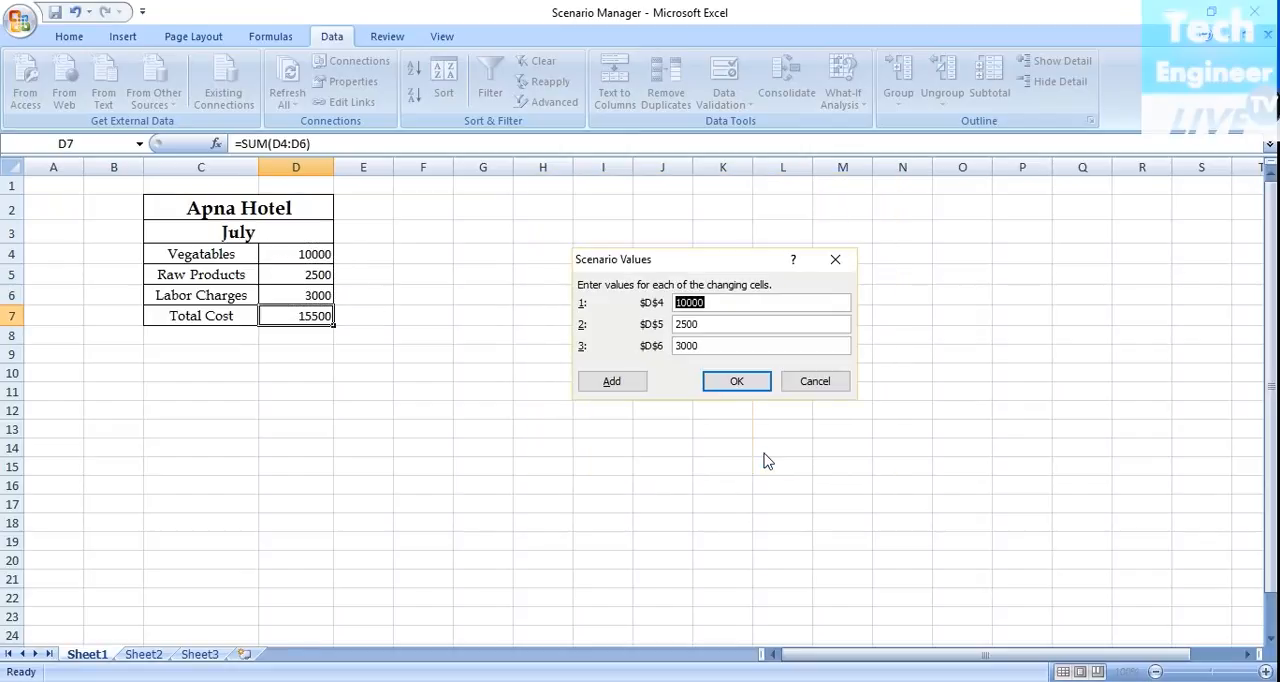
Set the Maximum scenario's values to 11000 for D4, 3500 for D5 and 3500 for D6.
click(688, 302)
key(BackSpace)
text(1)
key(Tab)
text(3500)
key(BackSpace)
key(BackSpace)
key(BackSpace)
key(BackSpace)
text(3500)
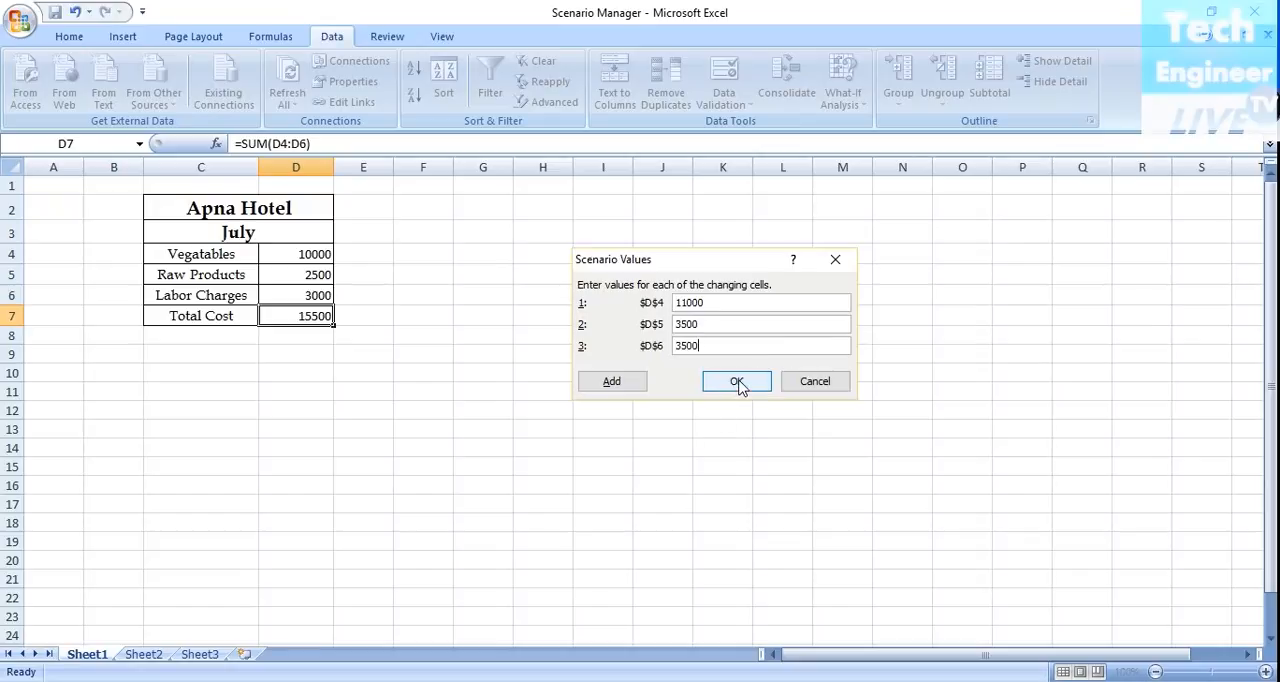
click(737, 382)
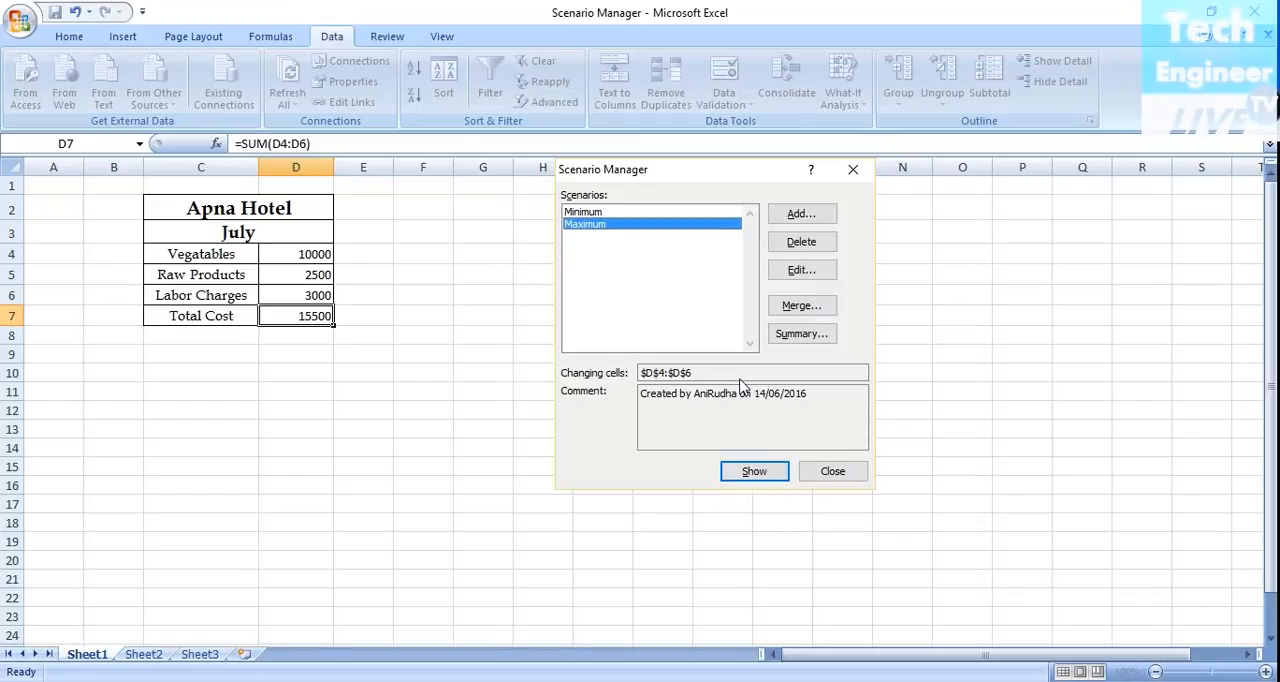
Generate a Scenario summary report with D7 as the result cell.
click(801, 333)
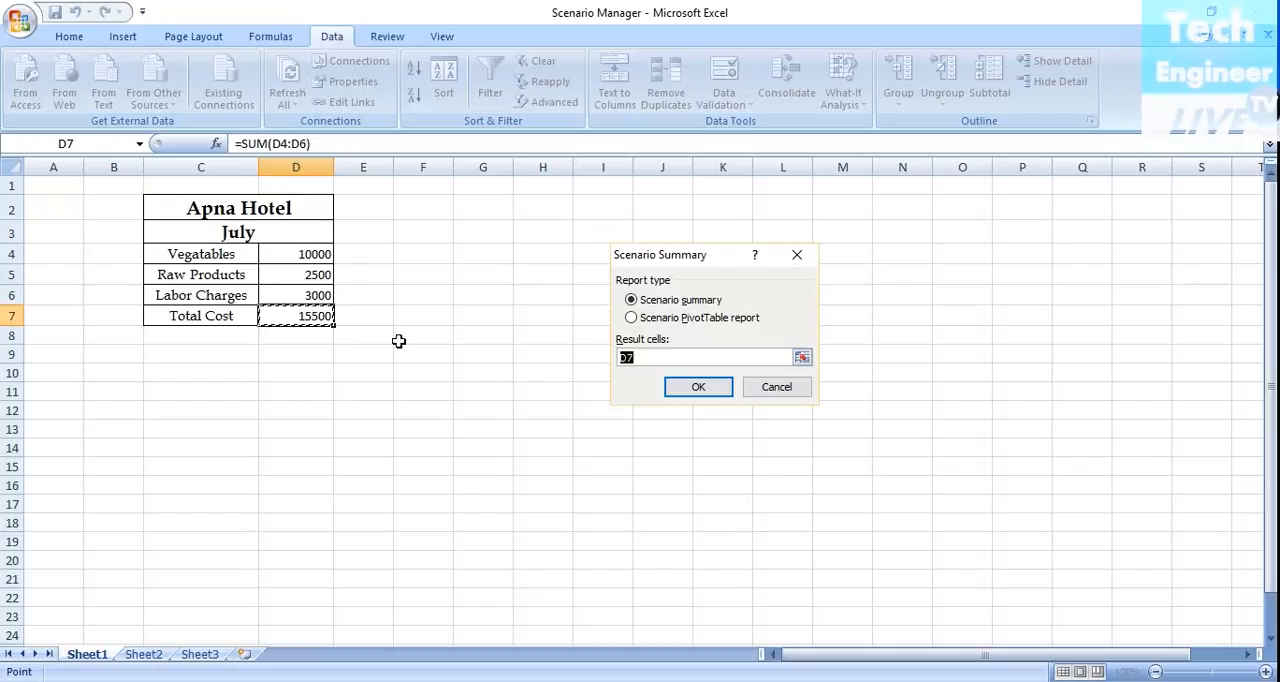
click(697, 388)
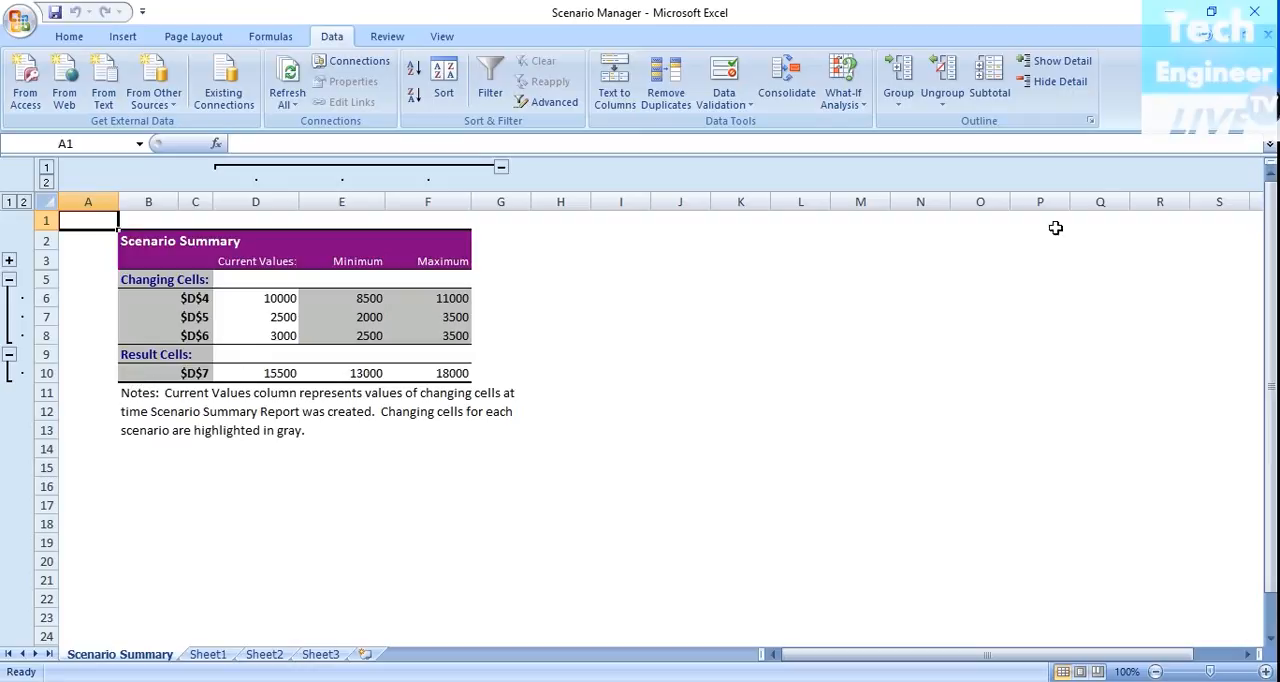
click(856, 100)
click(862, 124)
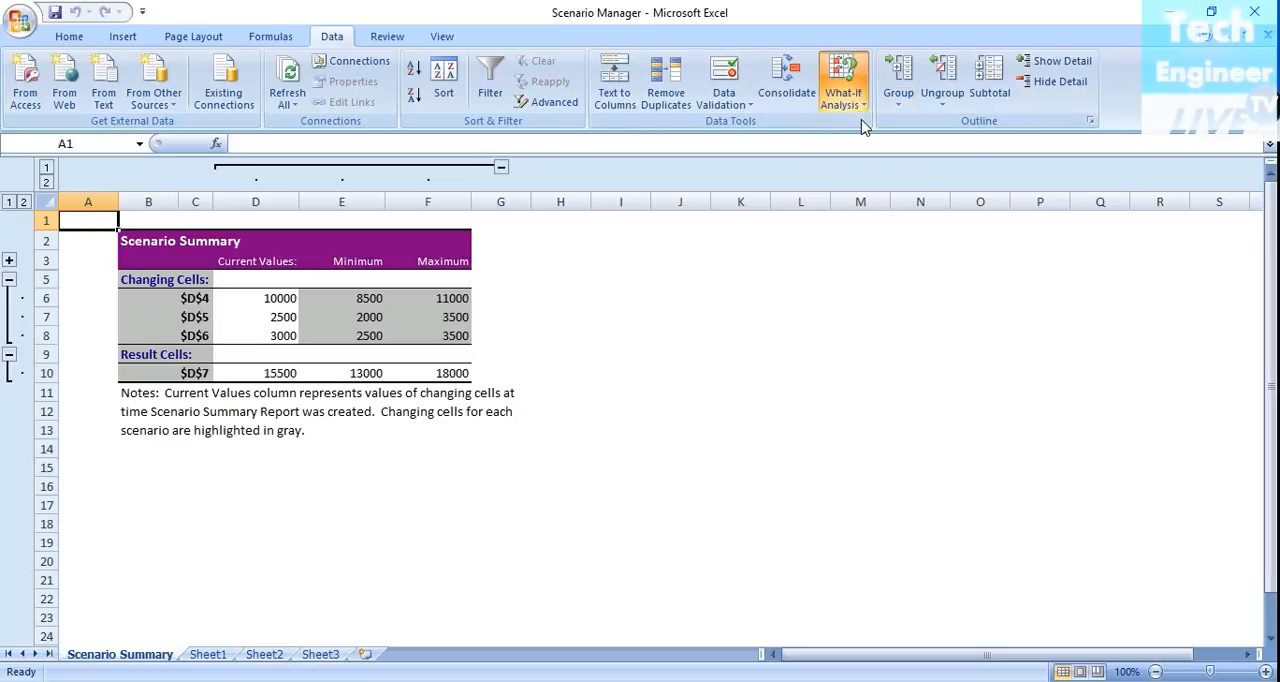
click(839, 471)
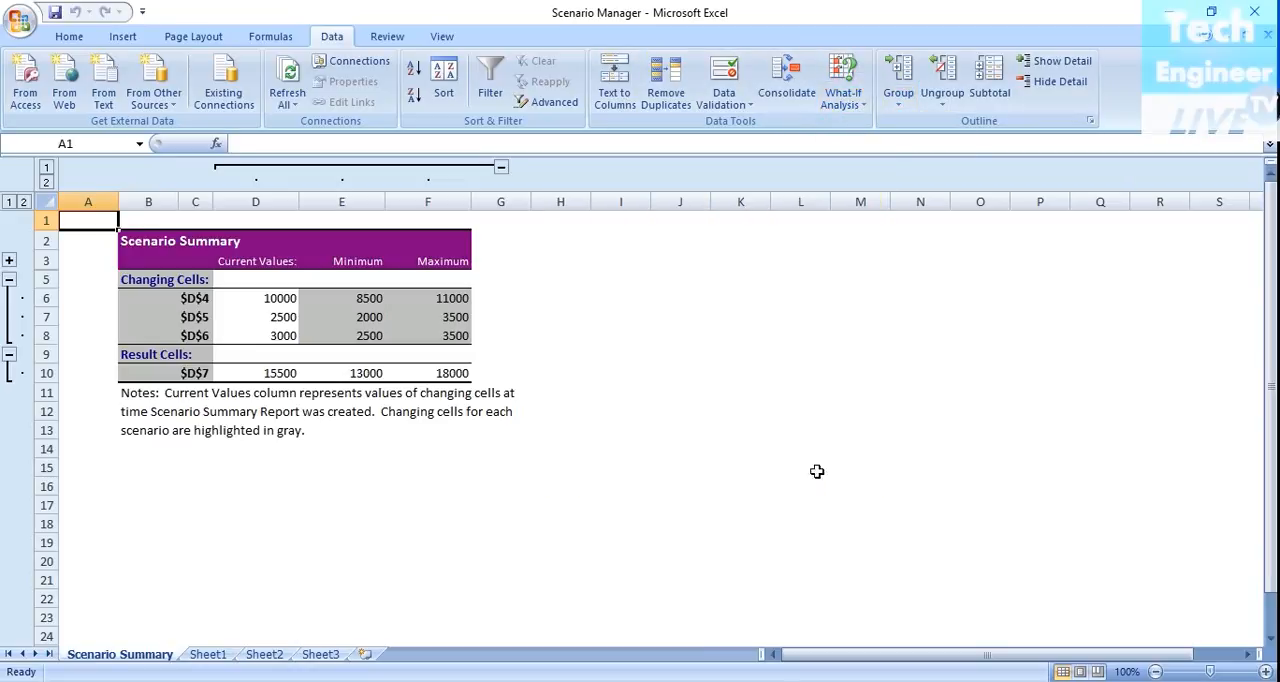
Generate a Scenario PivotTable report from the scenarios on Sheet1, with D7 as the result cell.
click(205, 655)
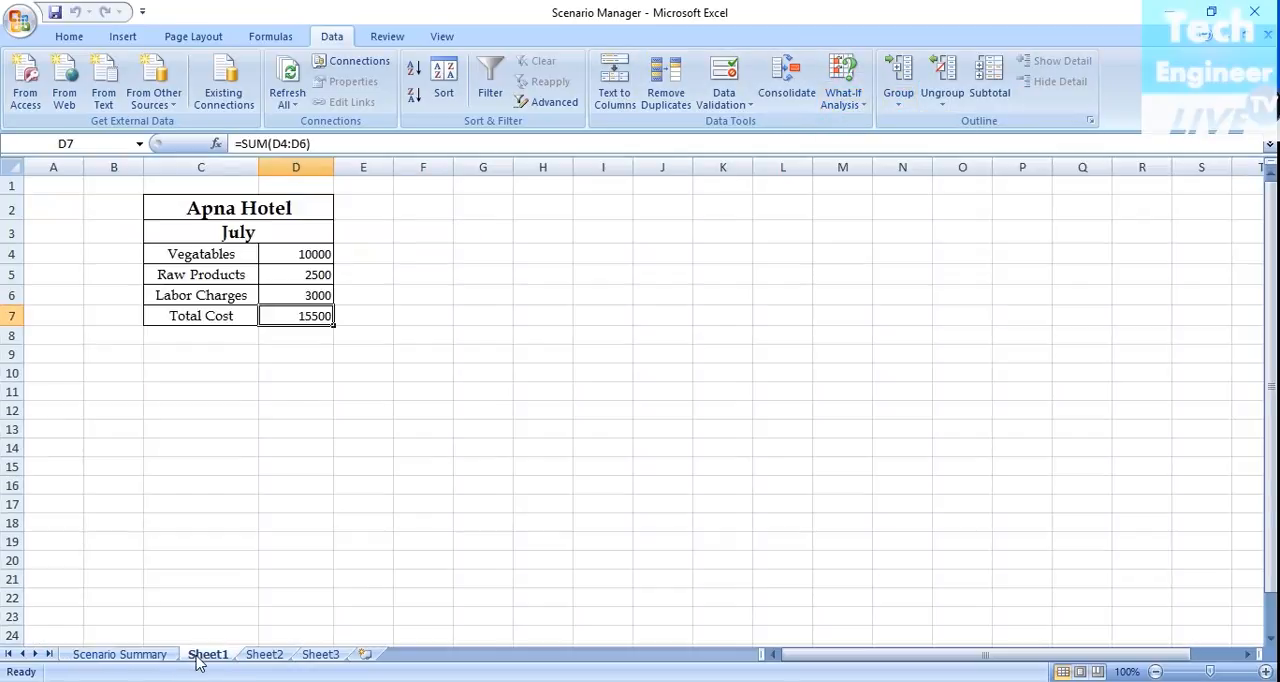
click(842, 104)
click(856, 124)
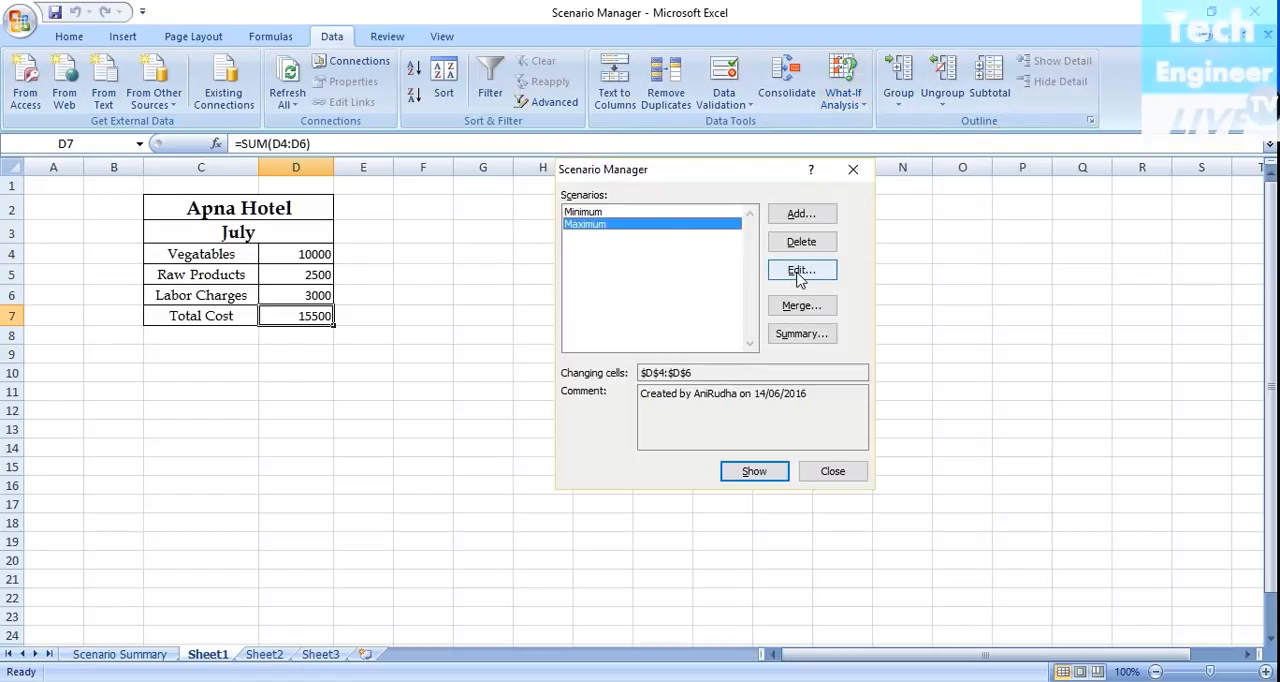
click(801, 334)
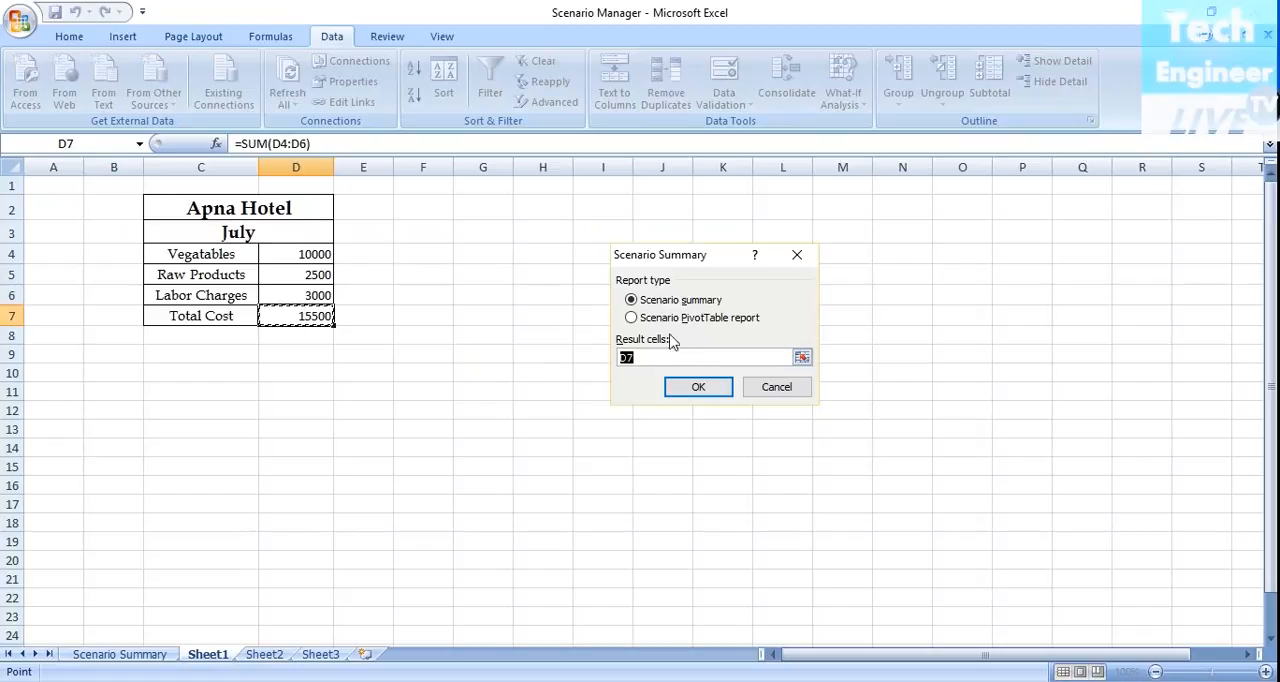
click(632, 318)
click(699, 388)
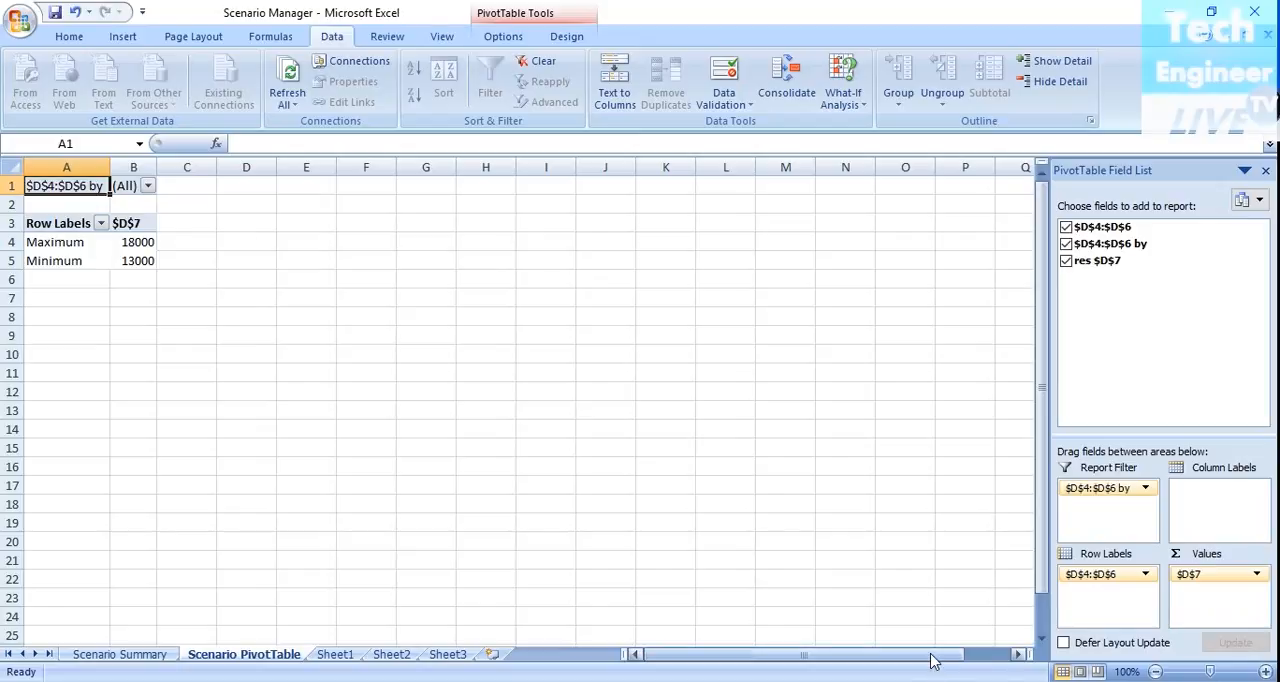
key(ctrl+1)
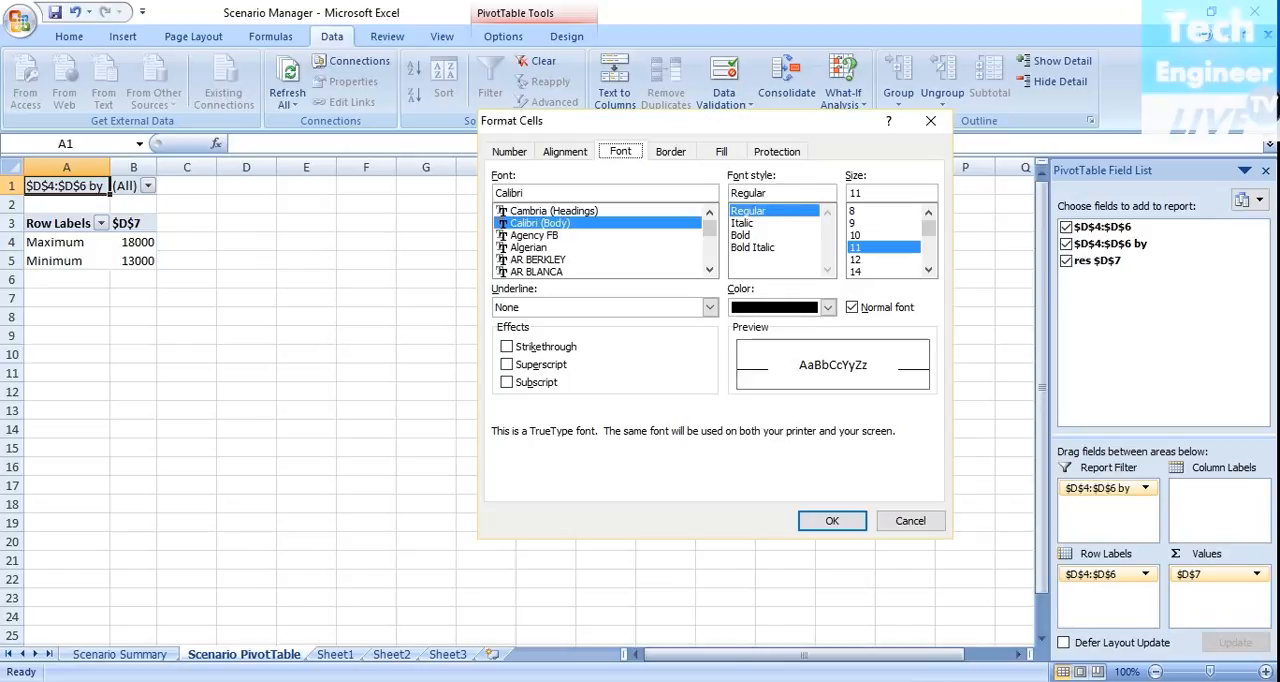
click(908, 521)
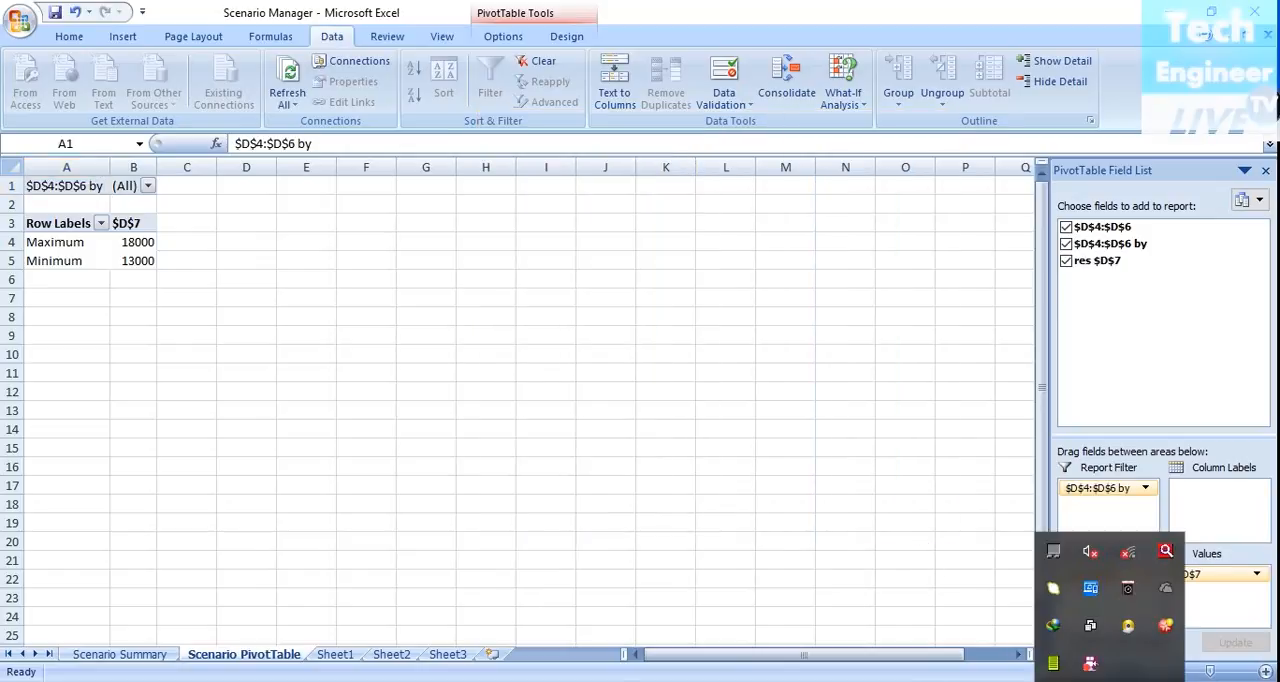
right_click(1091, 668)
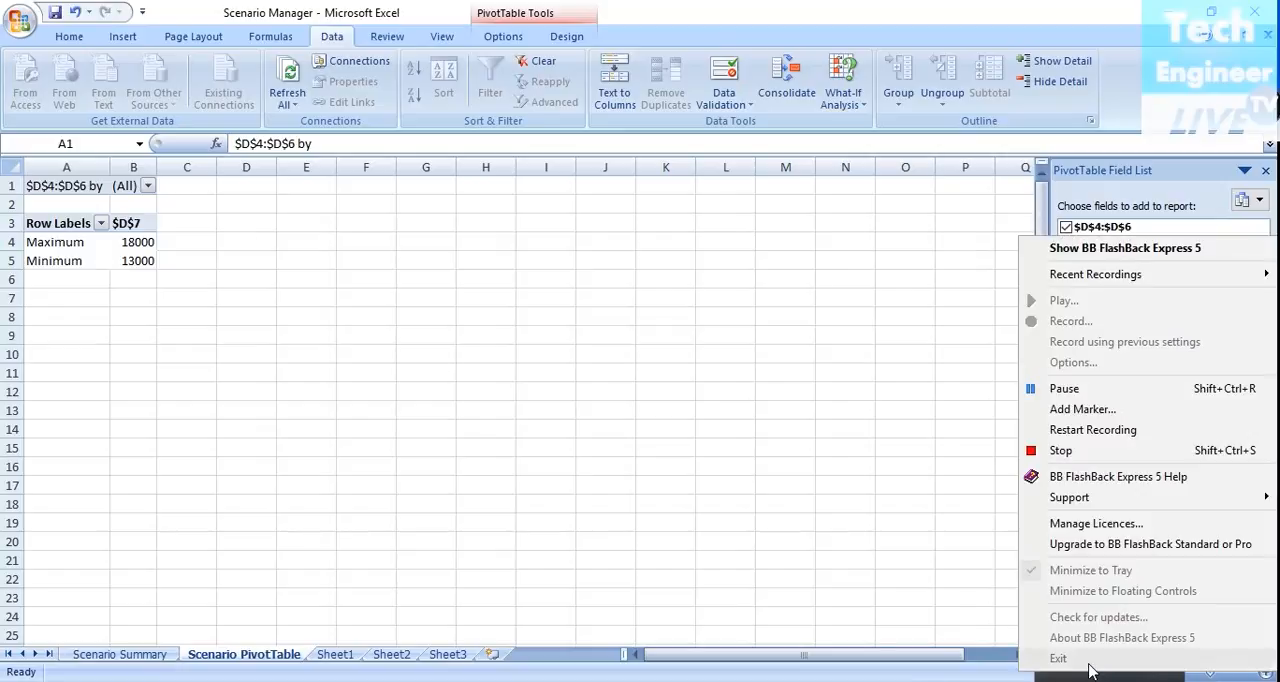
click(1093, 399)
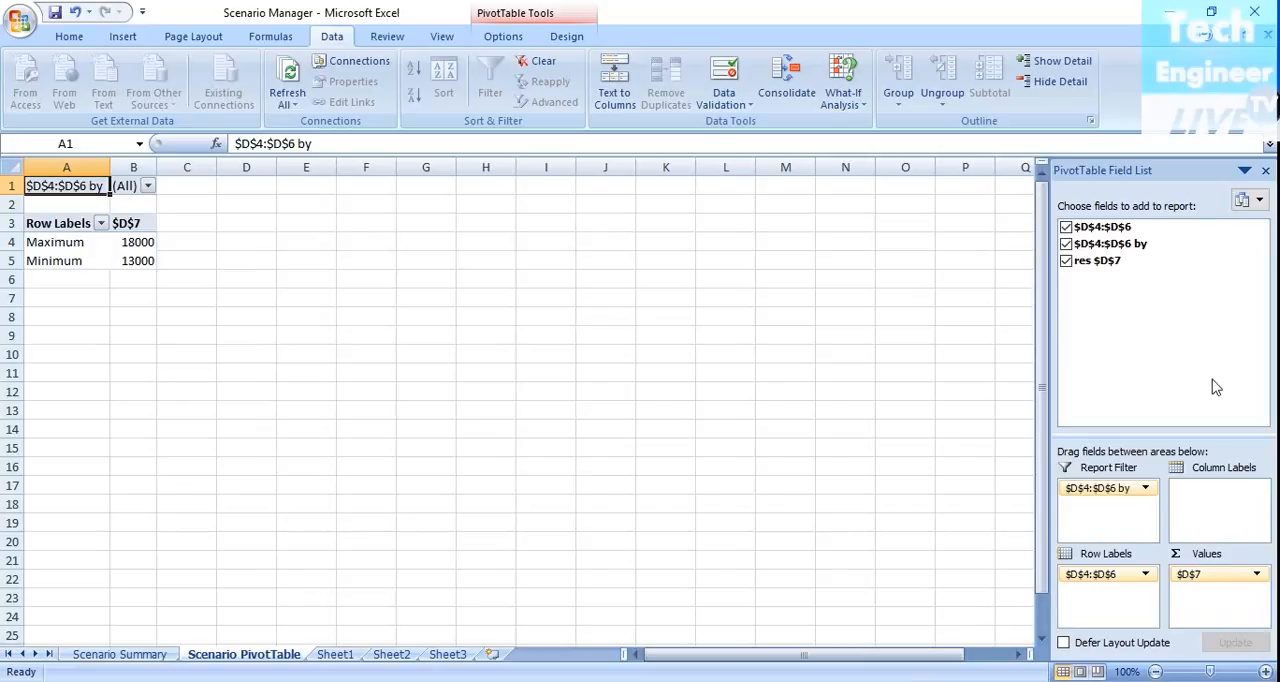
Compare the July table on Sheet1 with the June table, ending on Sheet2.
click(392, 650)
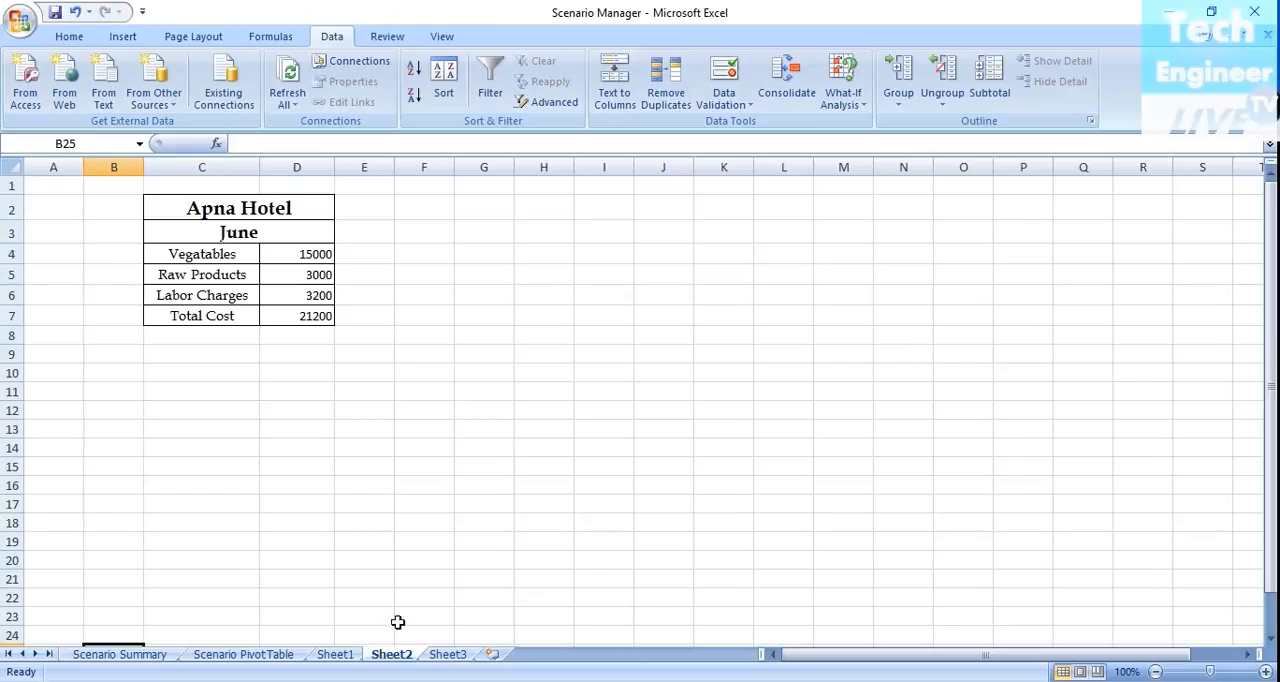
click(351, 656)
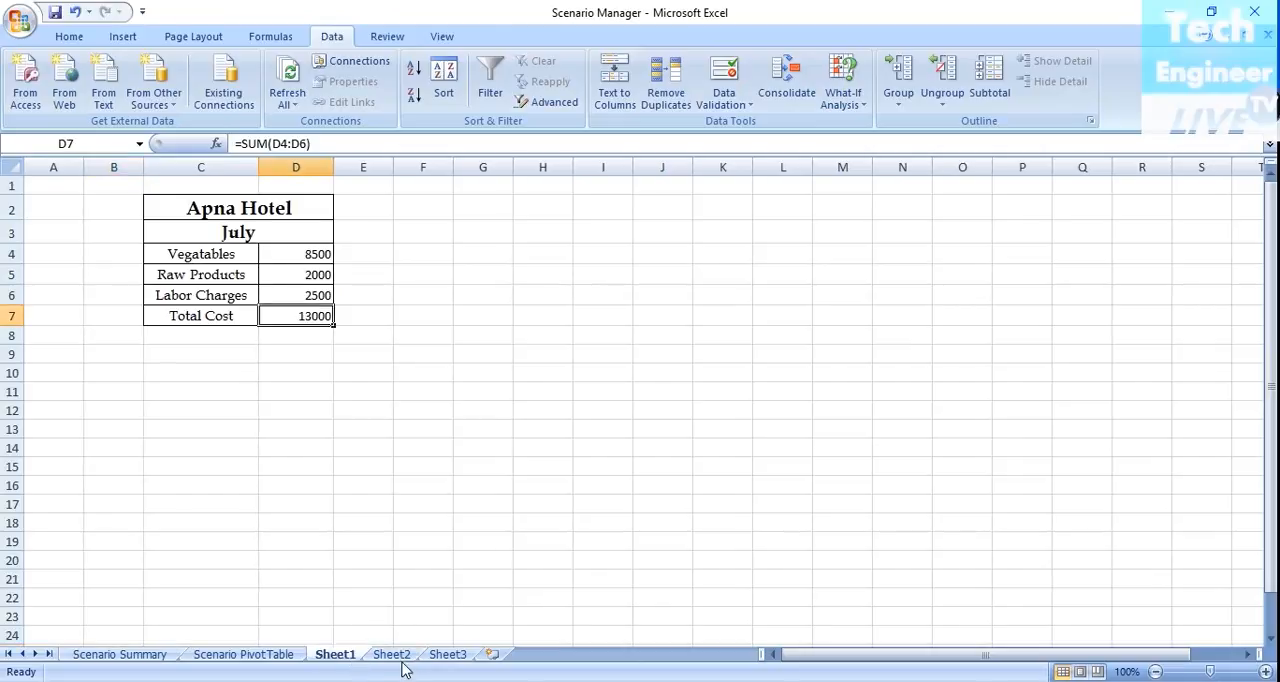
click(399, 662)
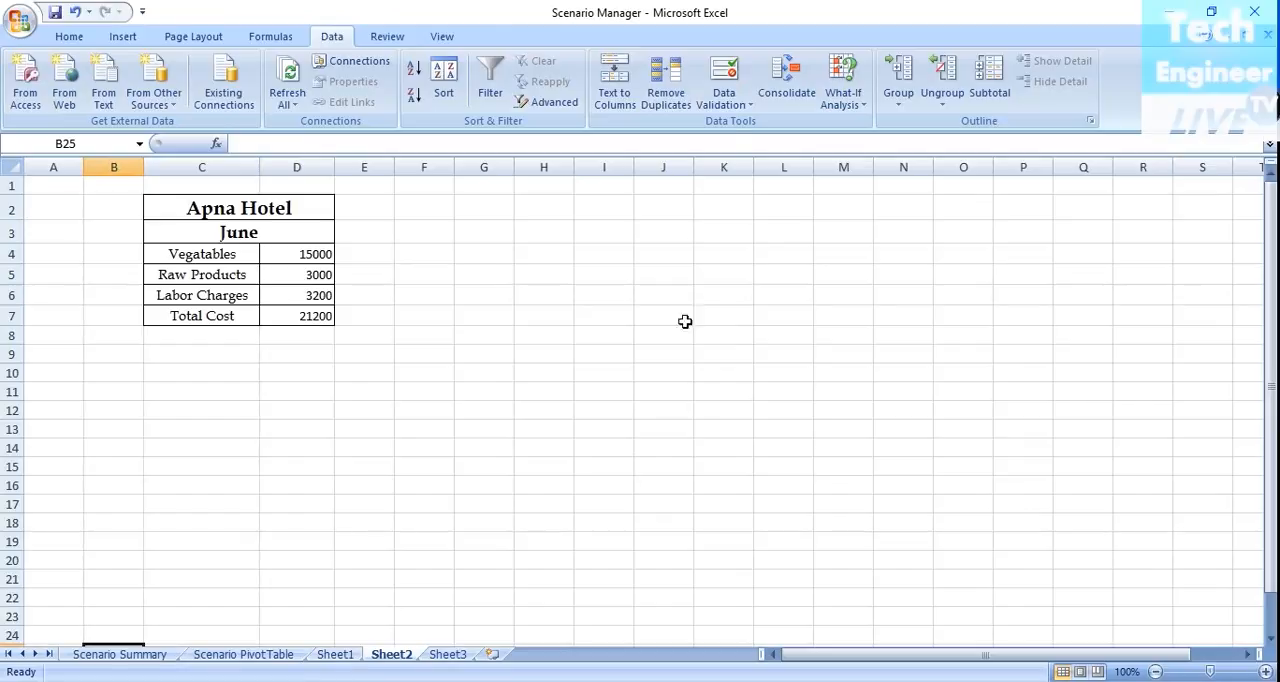
click(858, 88)
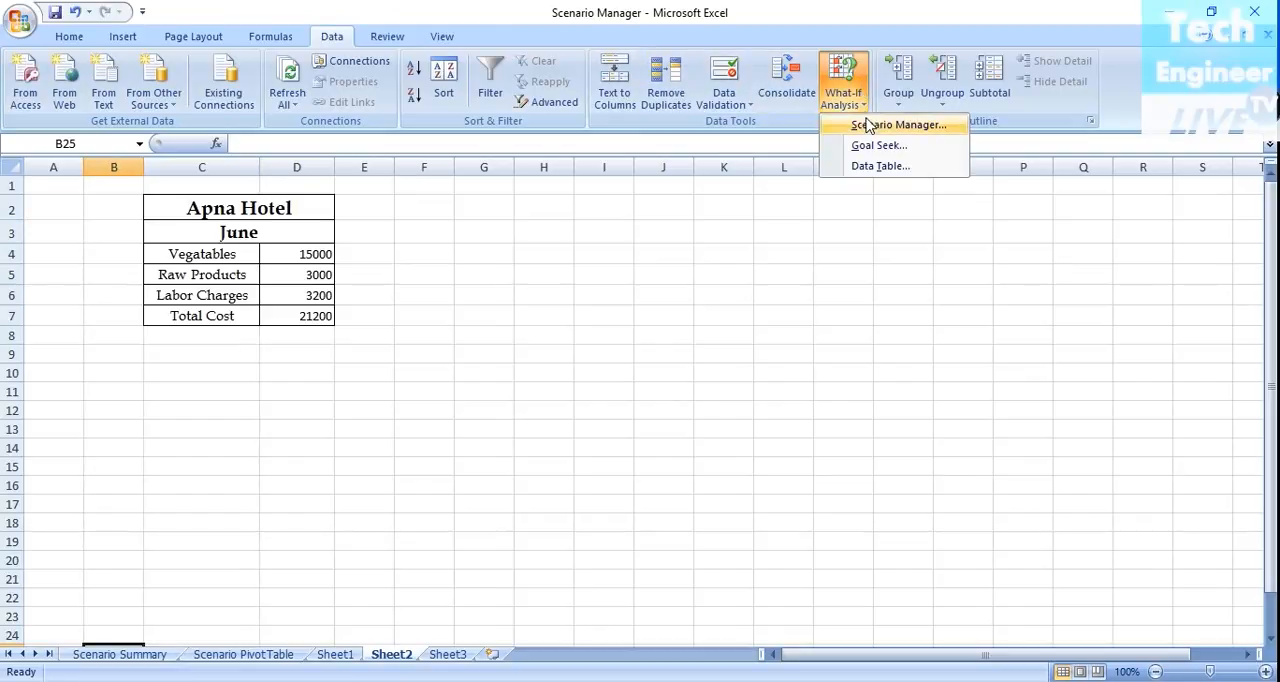
click(862, 123)
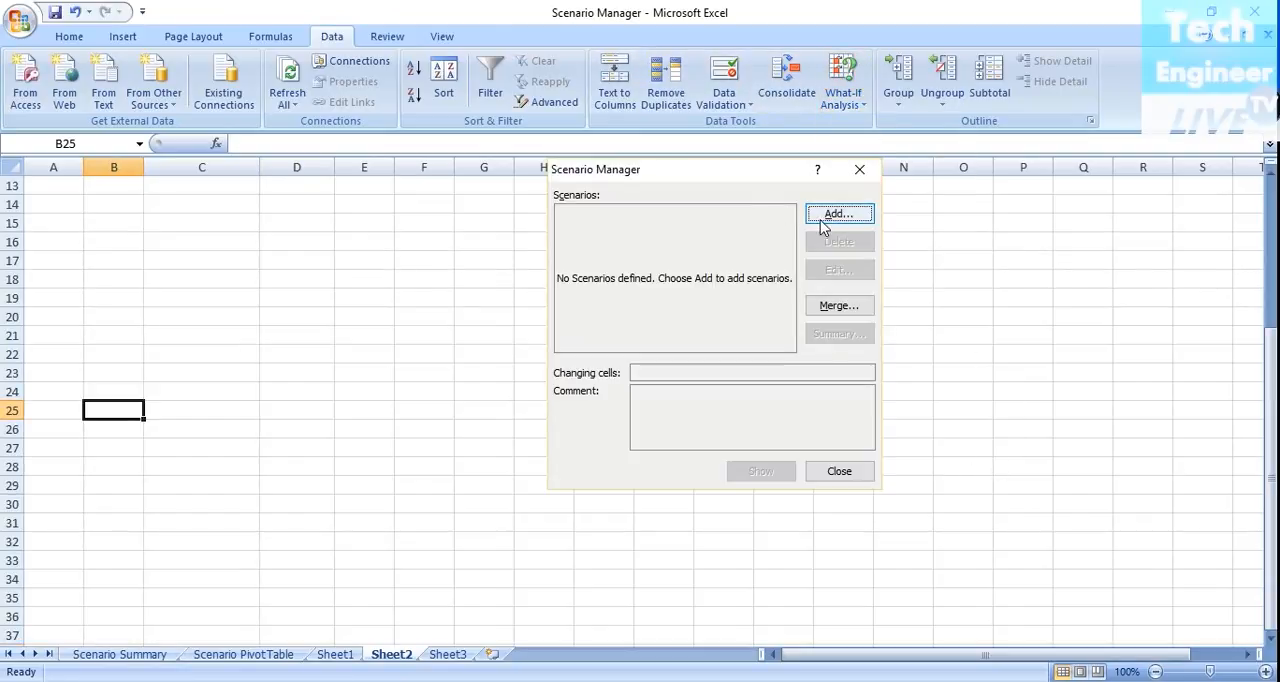
click(829, 217)
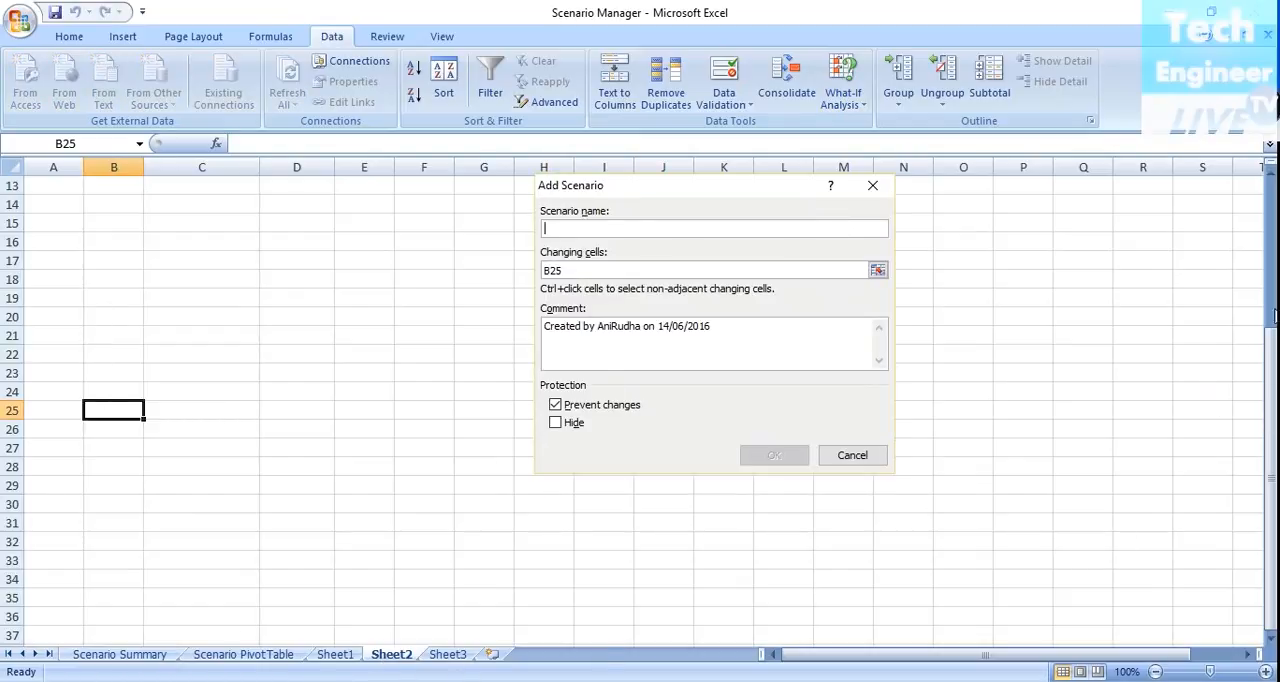
click(848, 458)
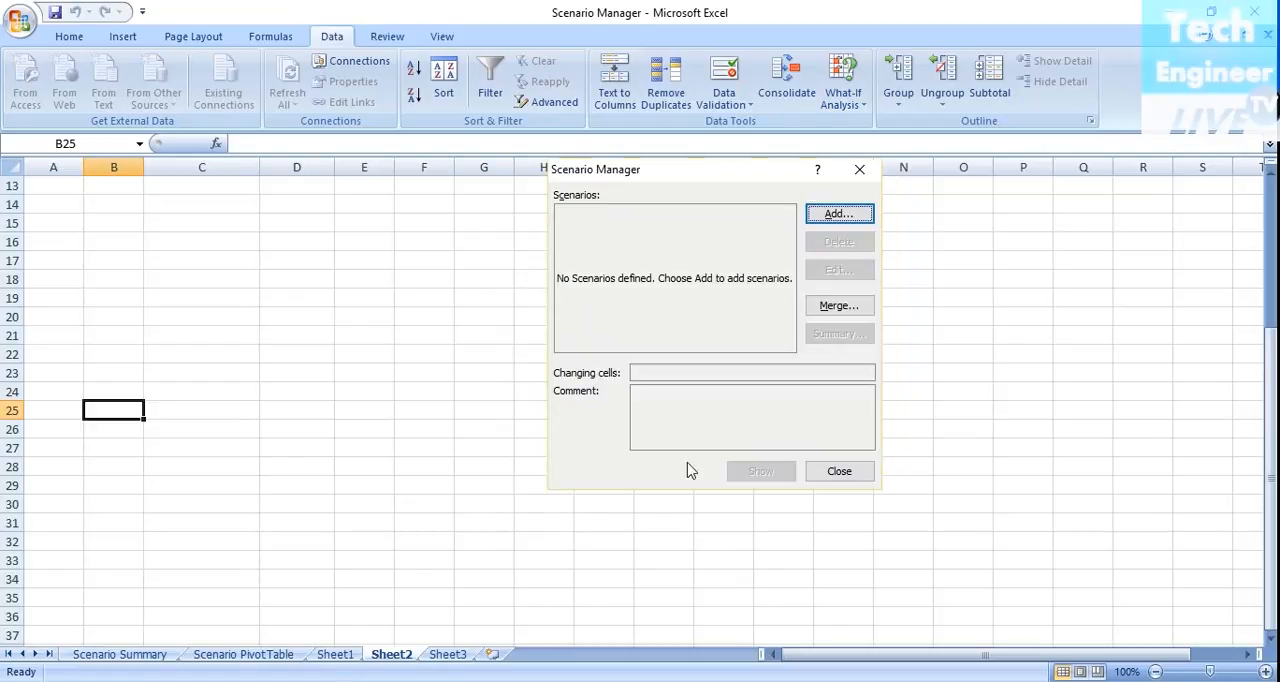
click(840, 471)
Add a scenario named June on Sheet2 with D4:D6 as its changing cells, accepting the cells' existing values.
click(284, 236)
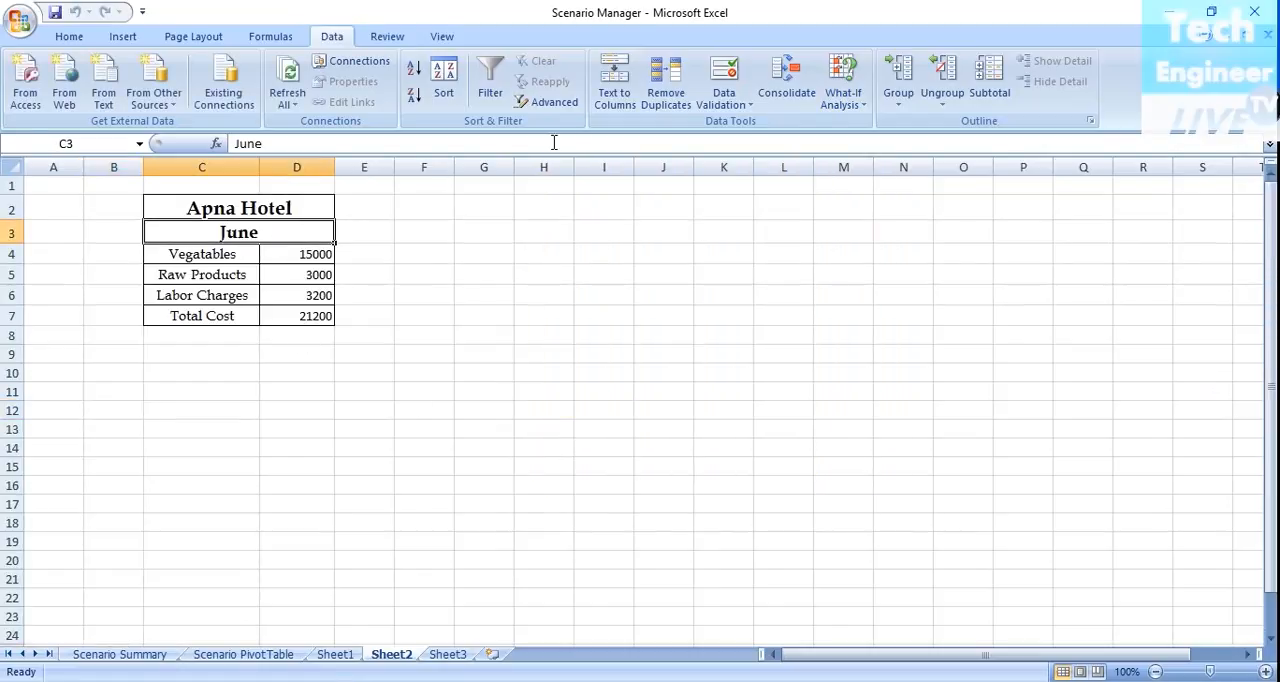
click(843, 97)
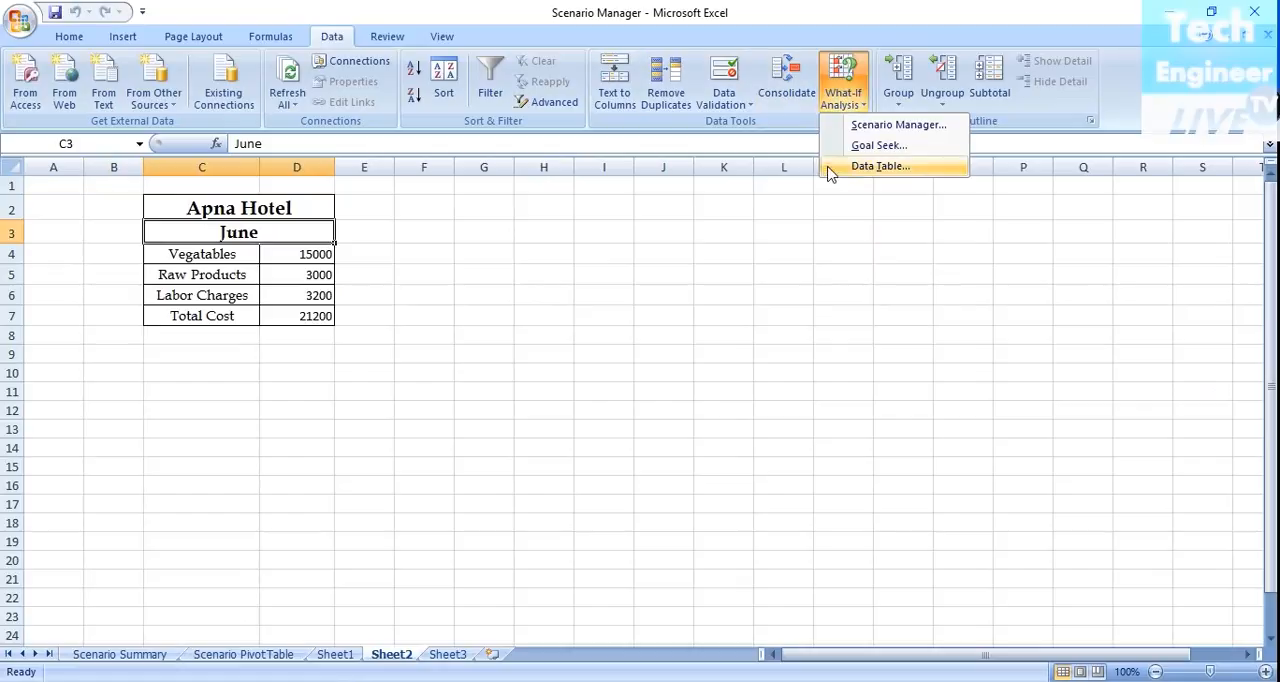
click(868, 133)
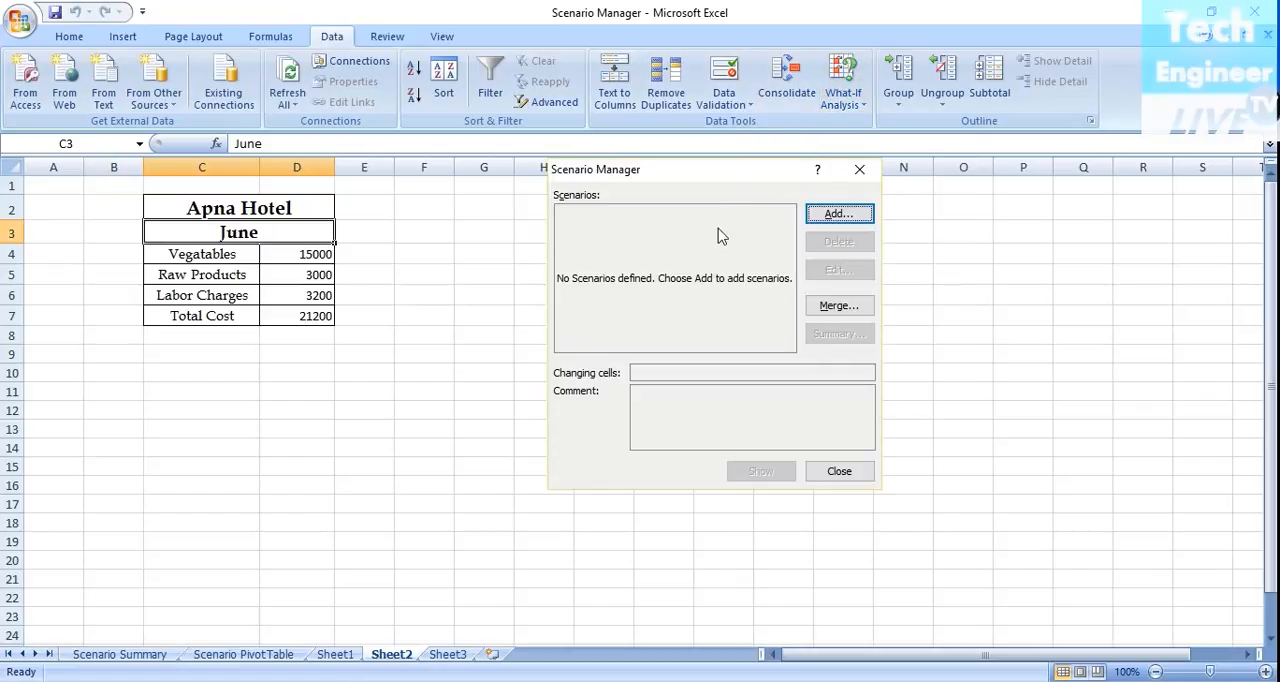
click(858, 216)
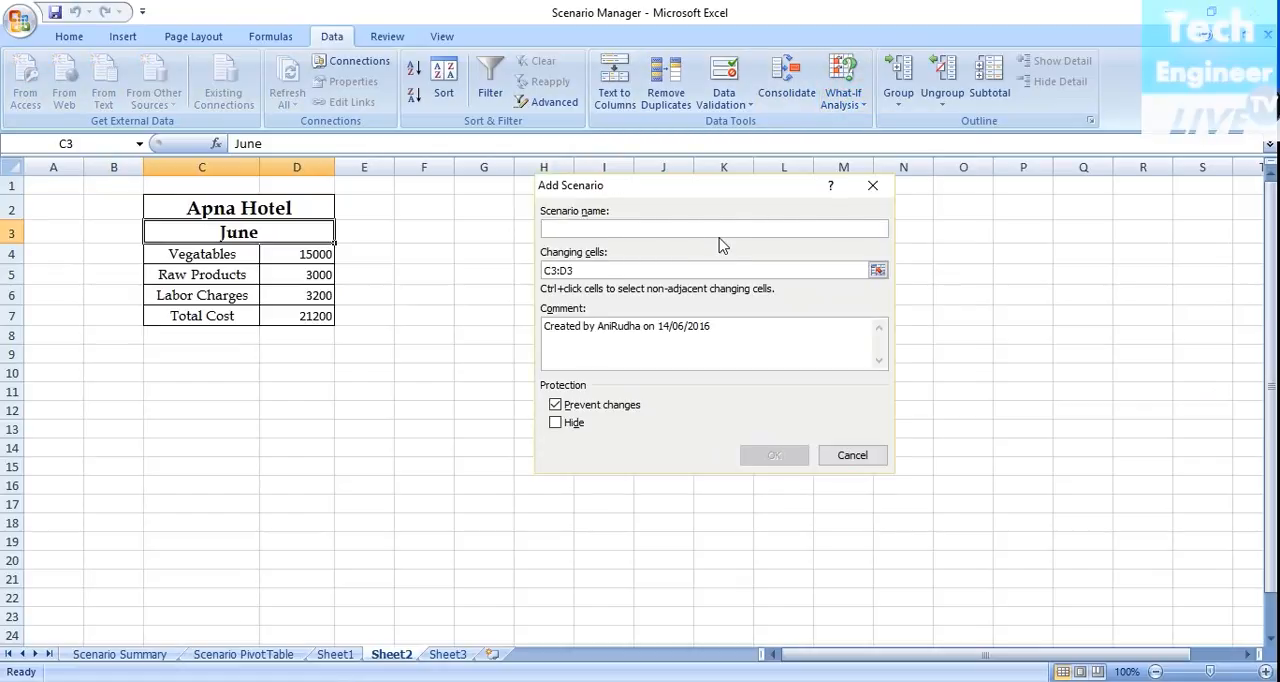
text(June)
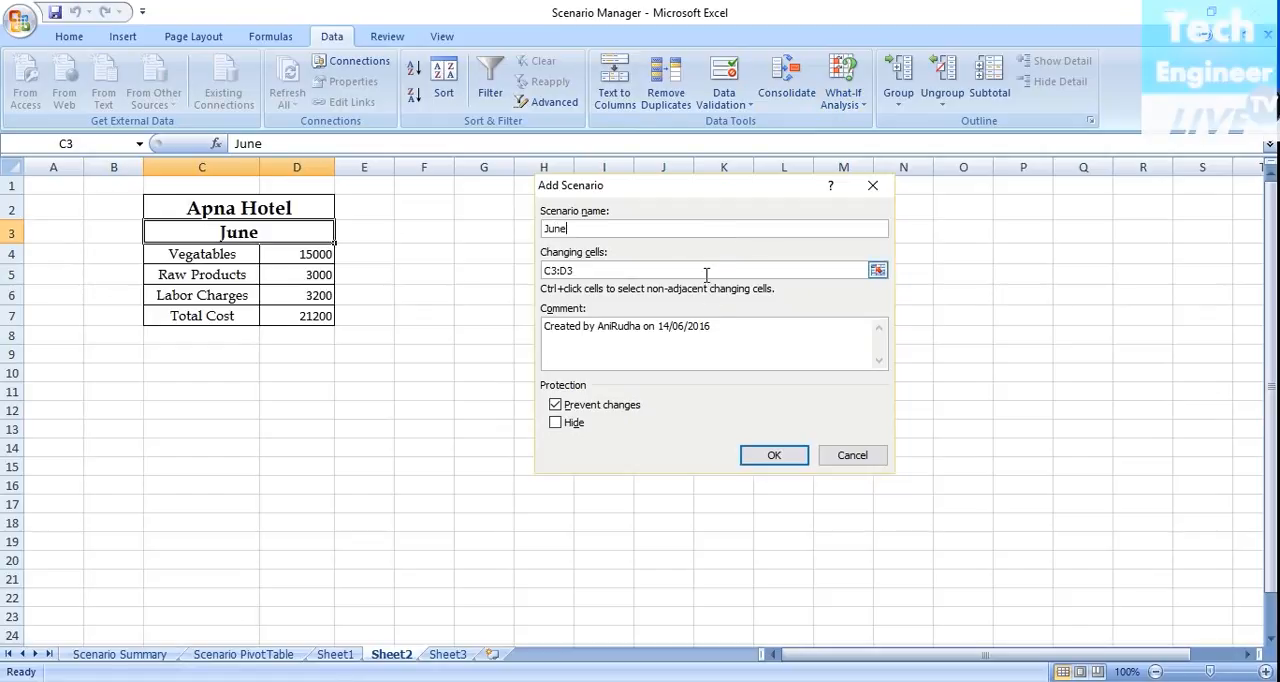
key(Tab)
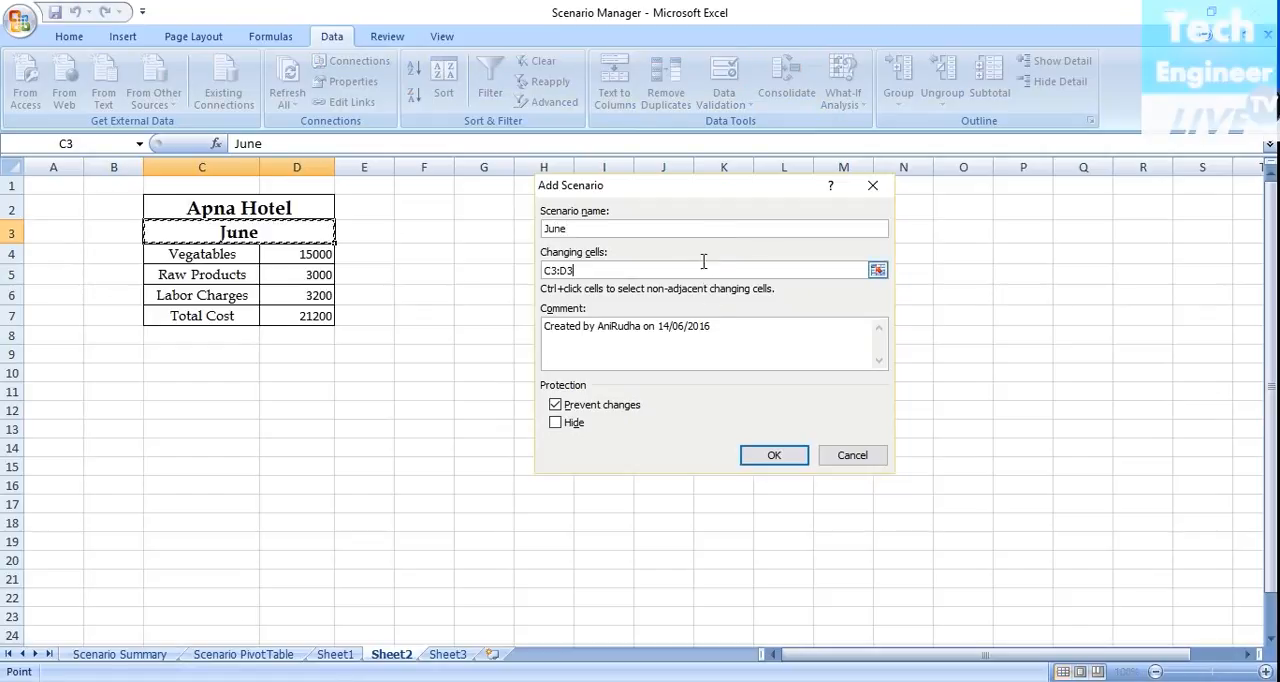
click(295, 300)
drag(295, 300, 309, 255)
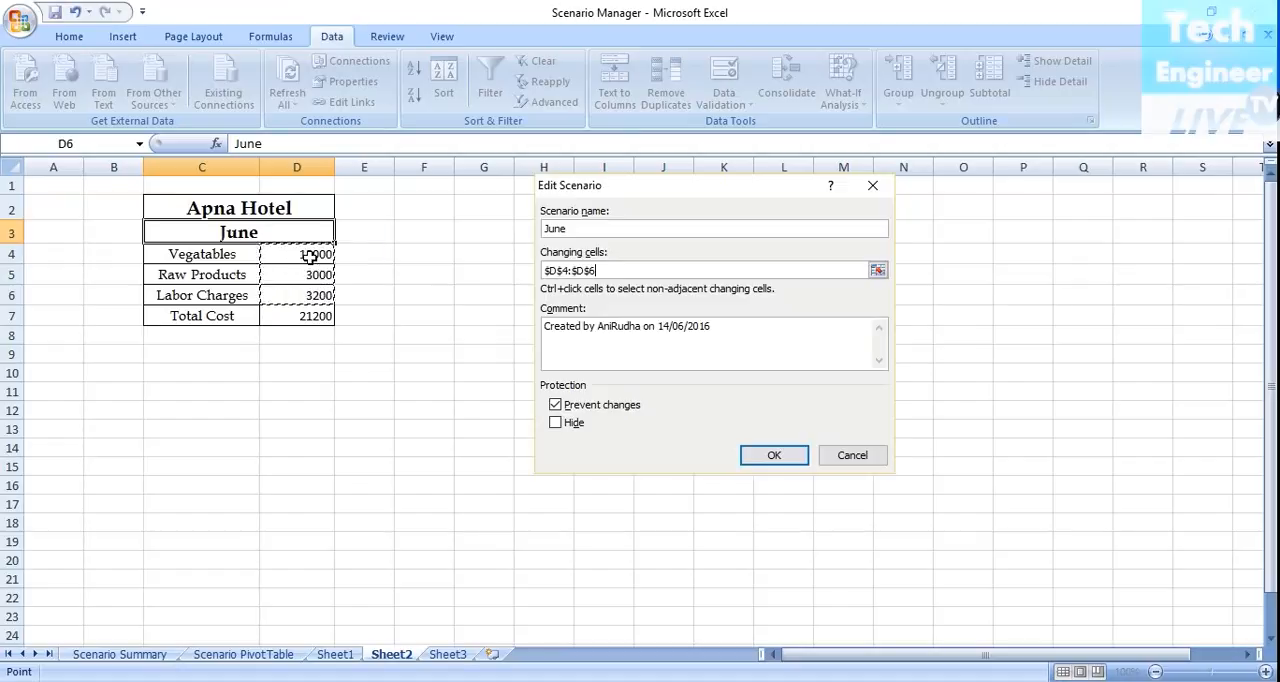
click(789, 457)
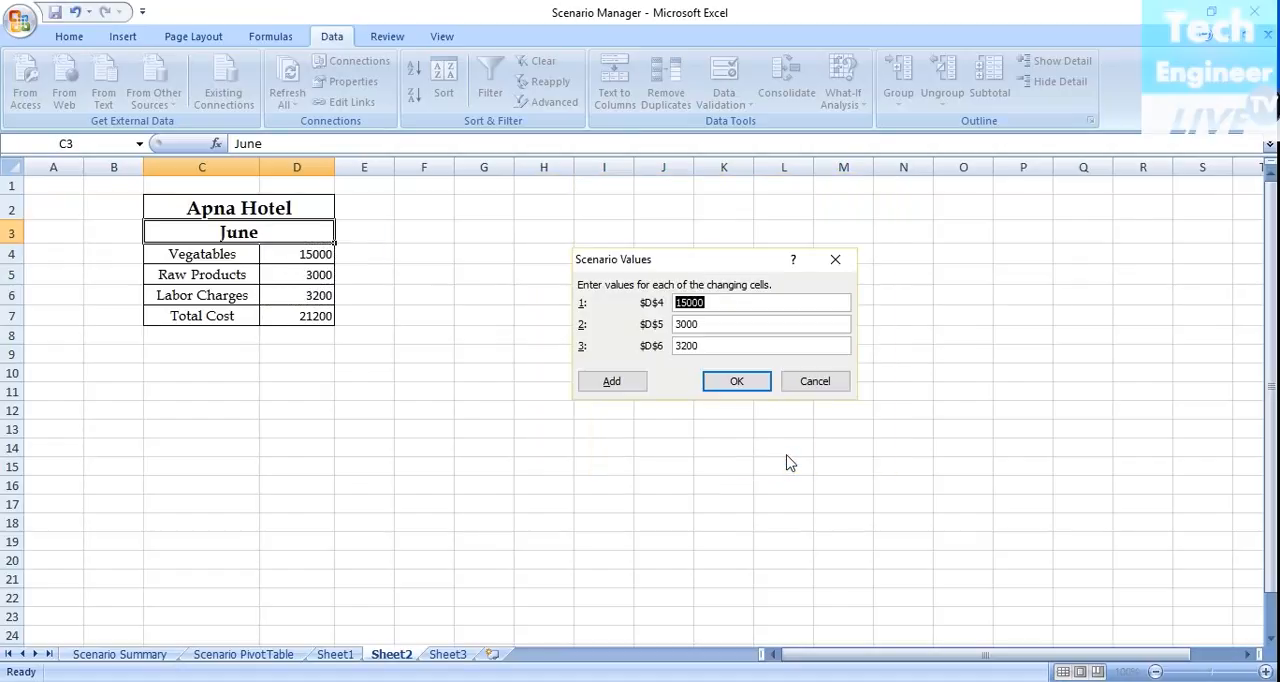
click(748, 389)
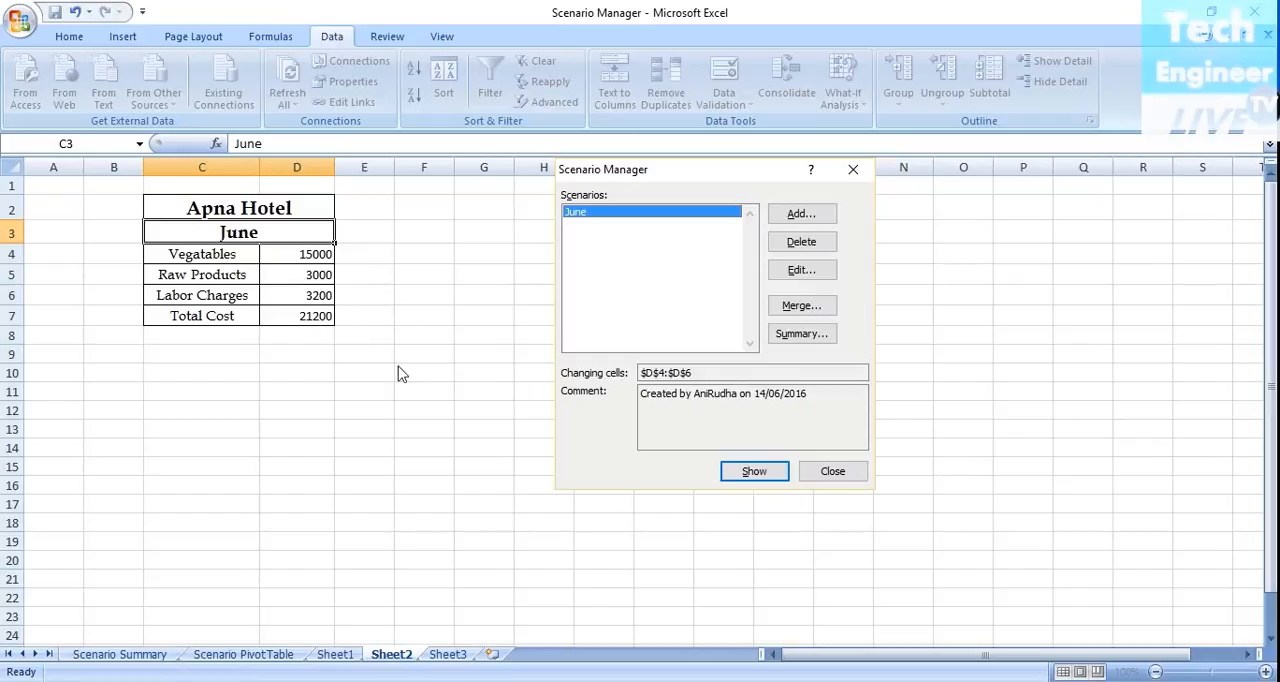
click(818, 476)
Merge the scenario from Sheet2 of Scenario Manager.xlsx into Sheet1's scenarios.
click(335, 654)
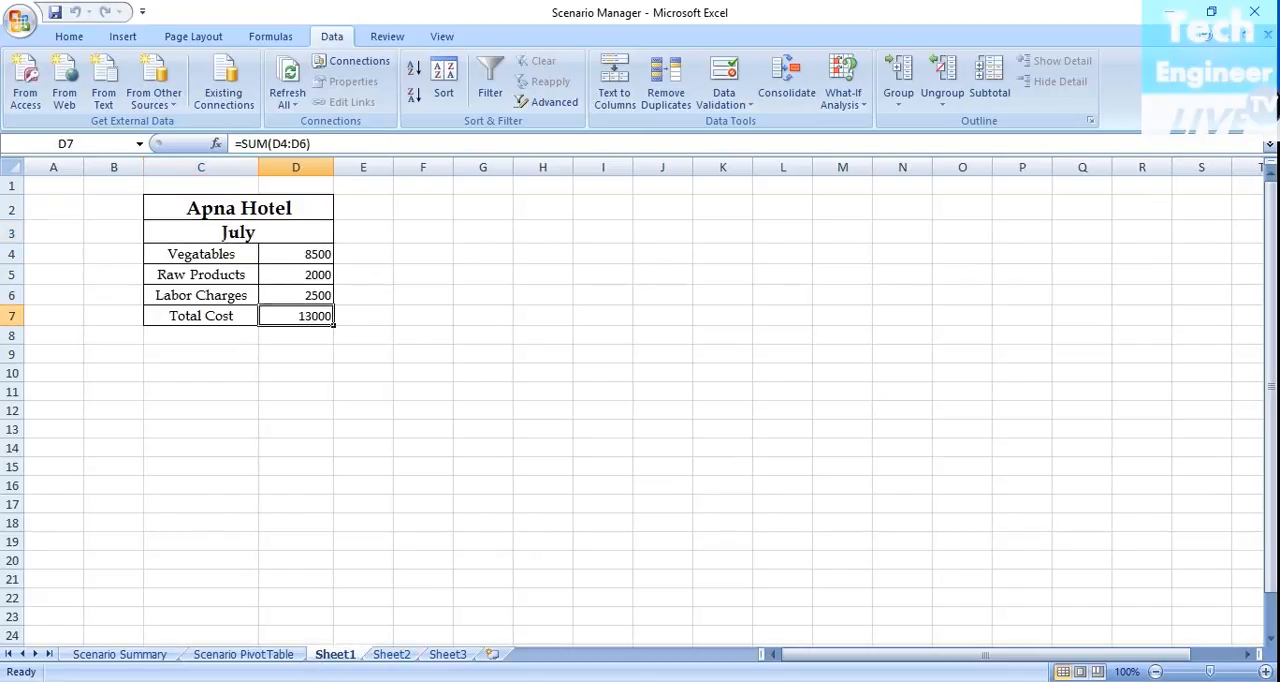
click(862, 75)
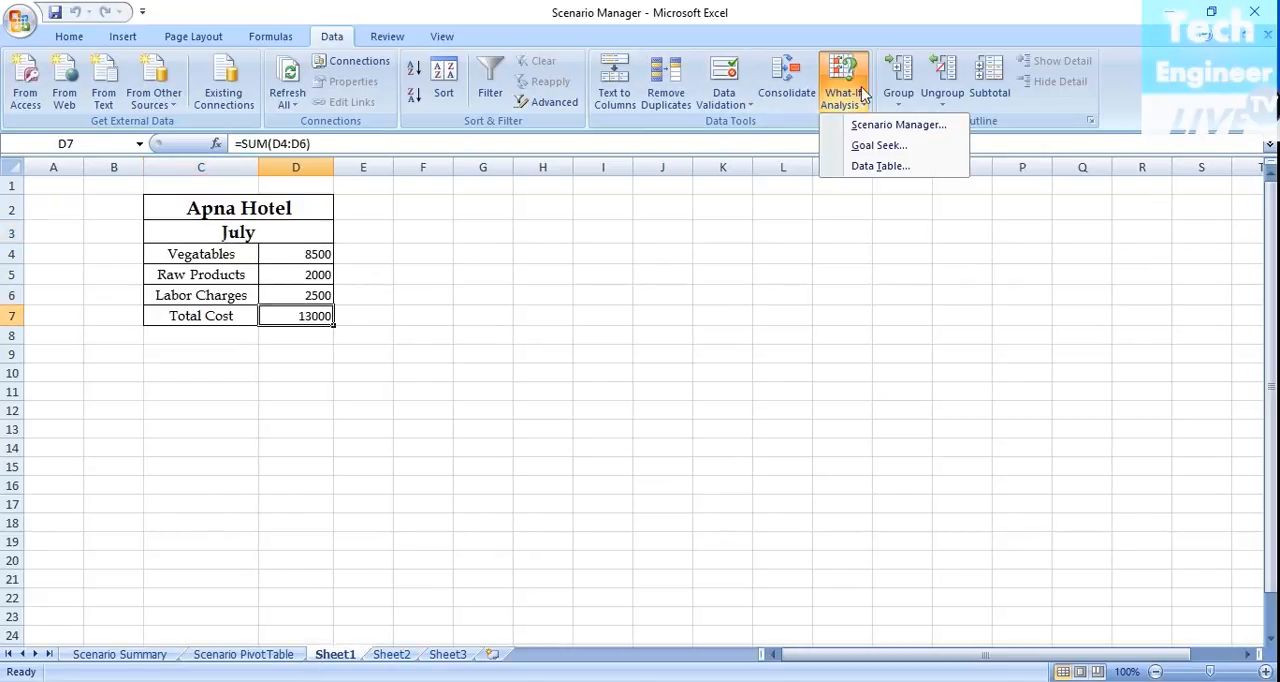
click(873, 127)
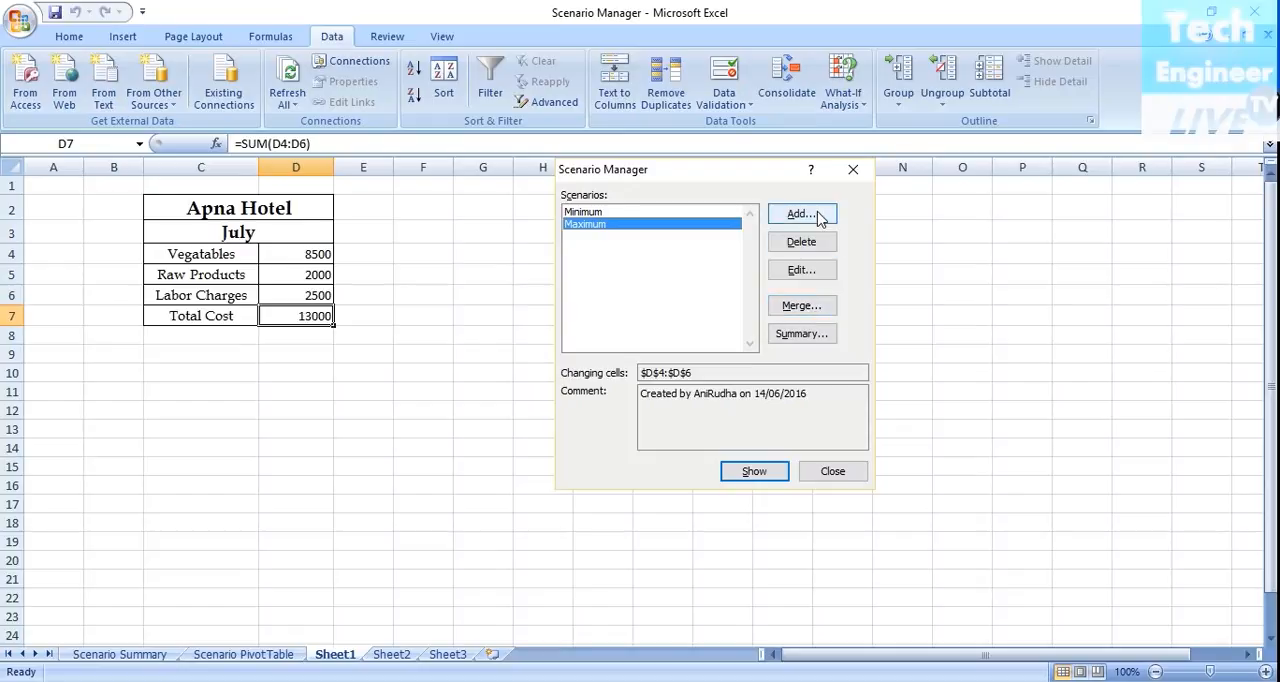
click(806, 307)
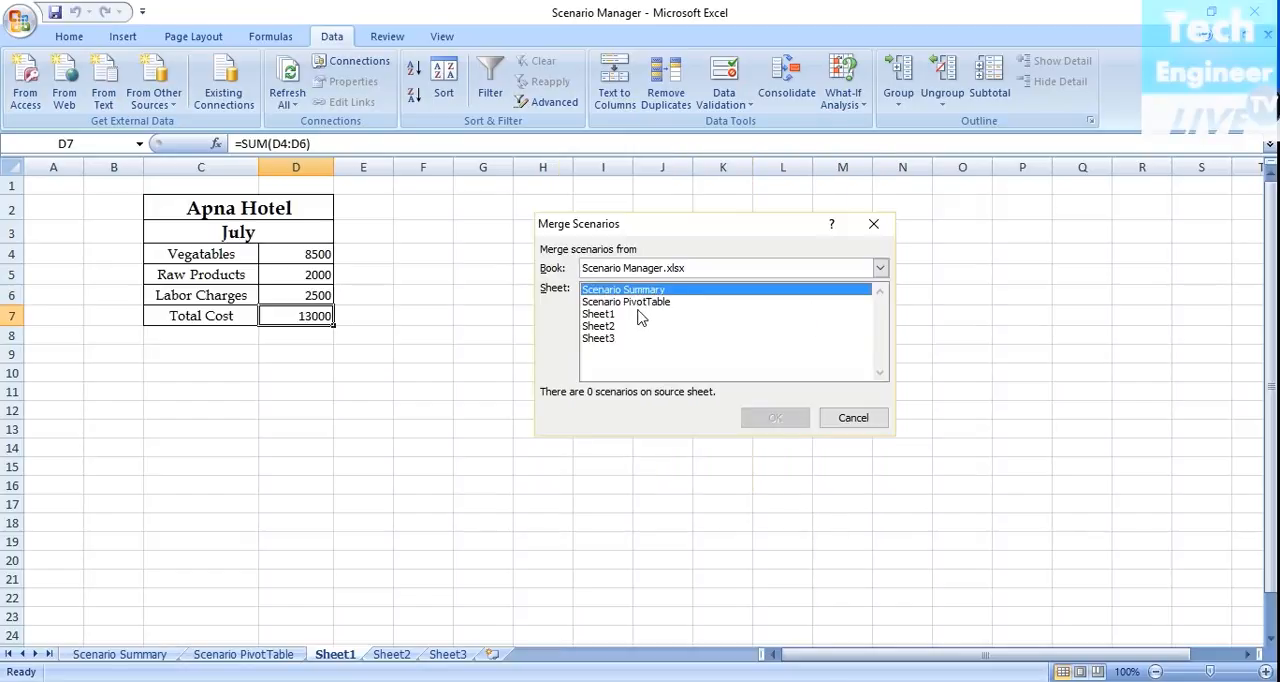
click(606, 327)
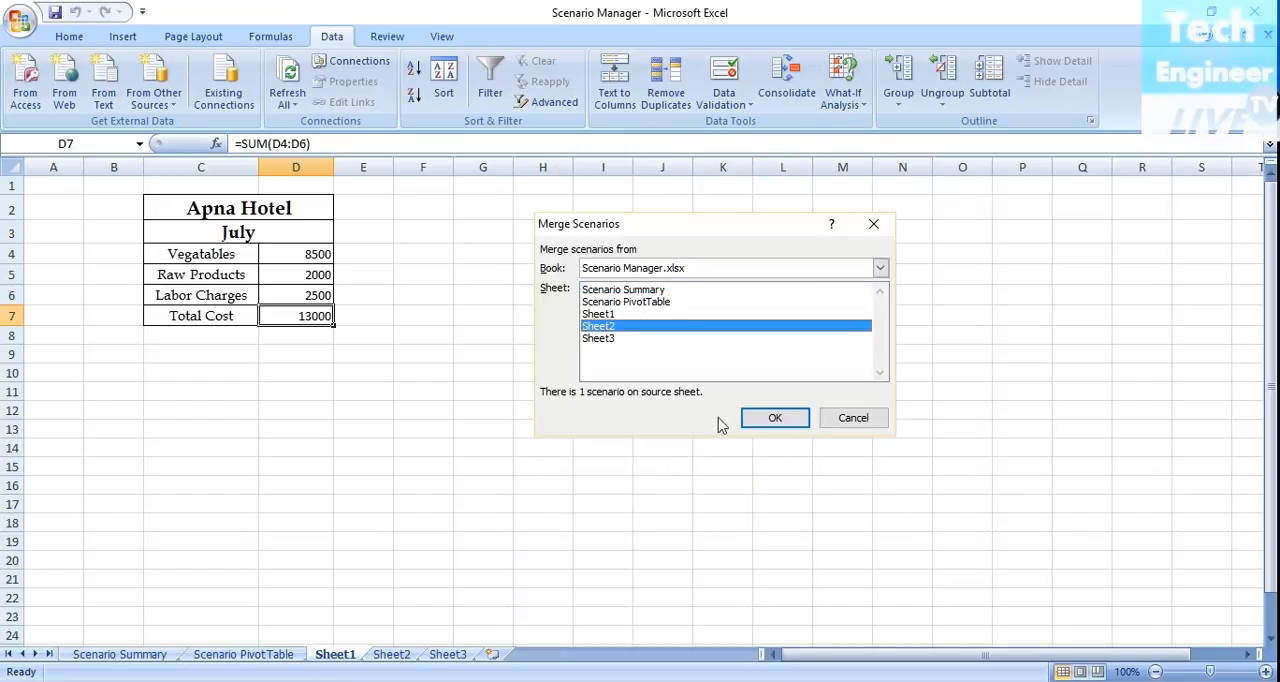
click(775, 420)
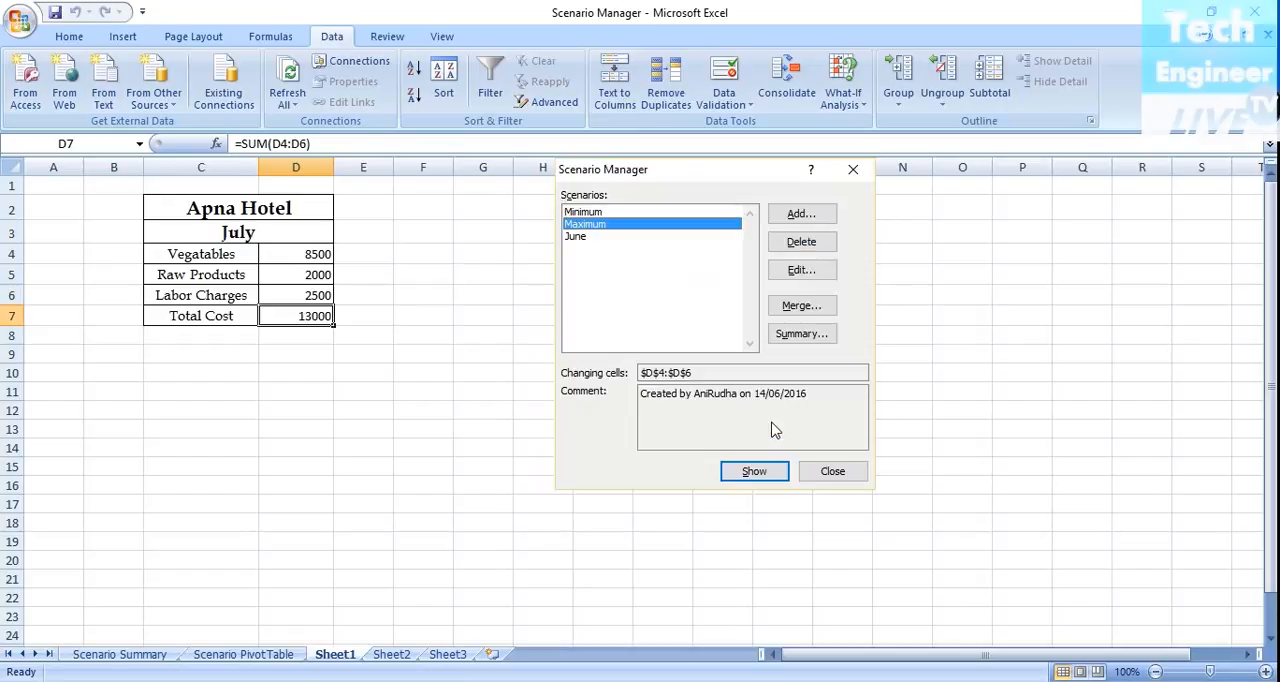
Generate a Scenario summary report covering Sheet1's Minimum, Maximum and June scenarios, with D7 as the result cell.
click(575, 240)
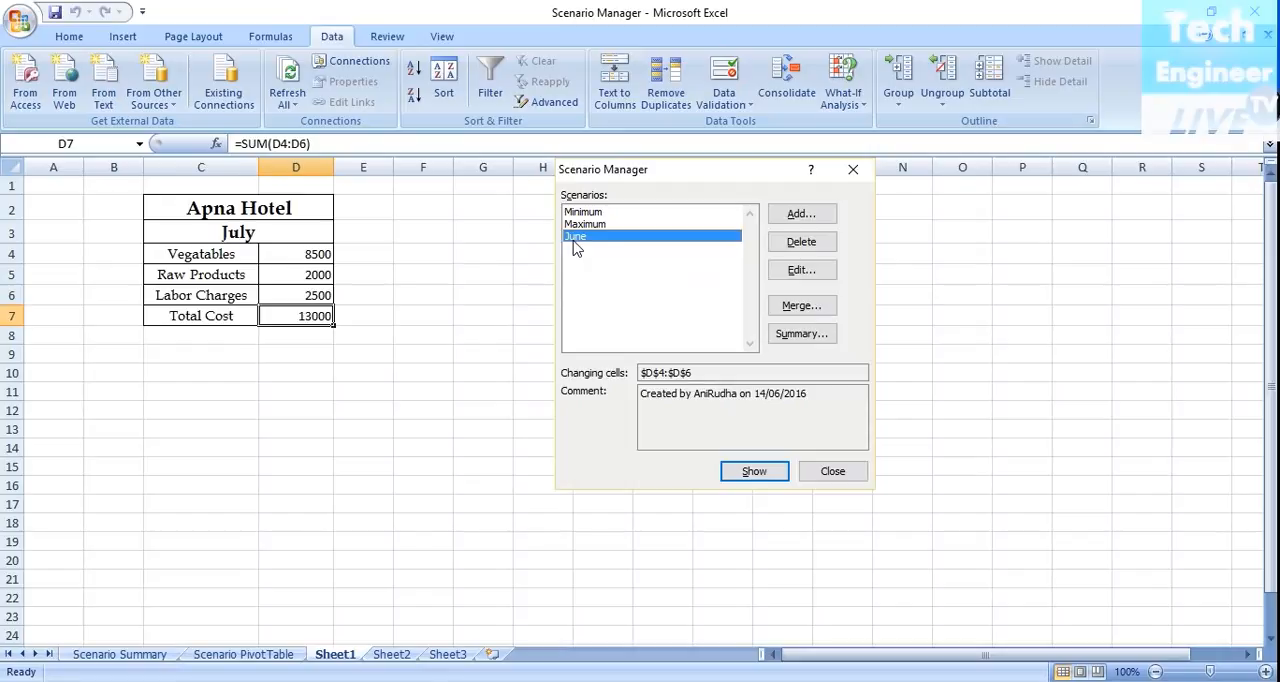
click(800, 334)
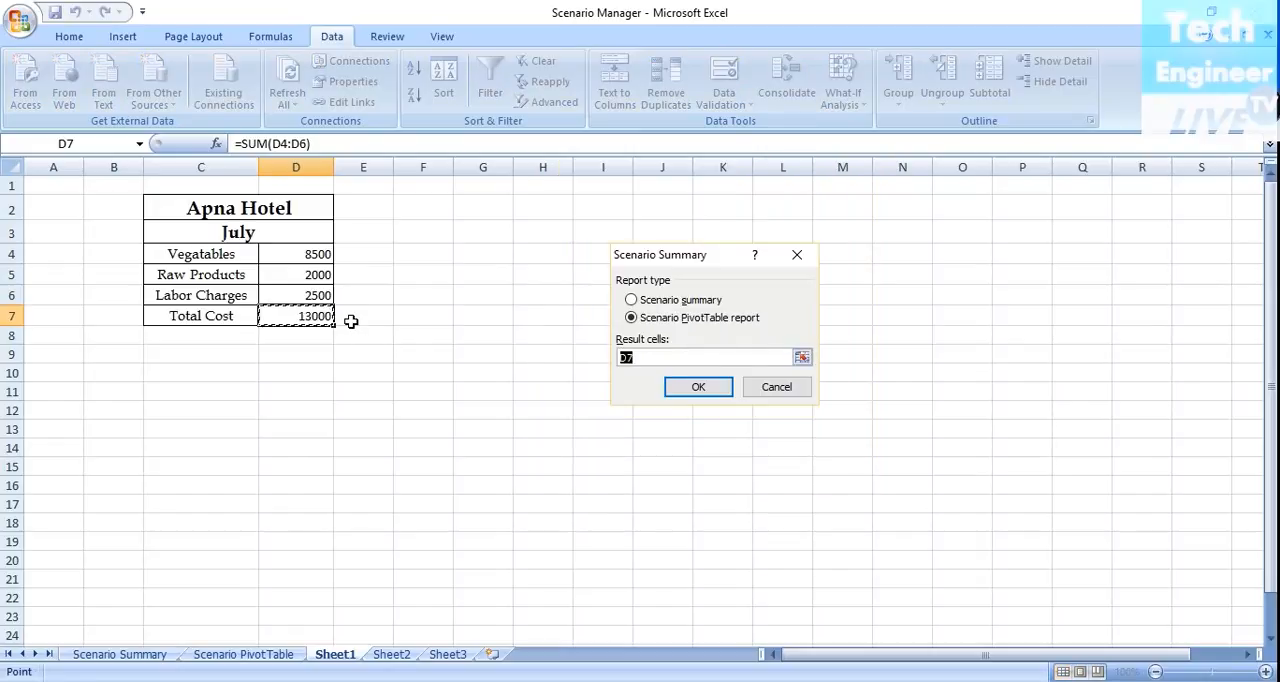
click(631, 300)
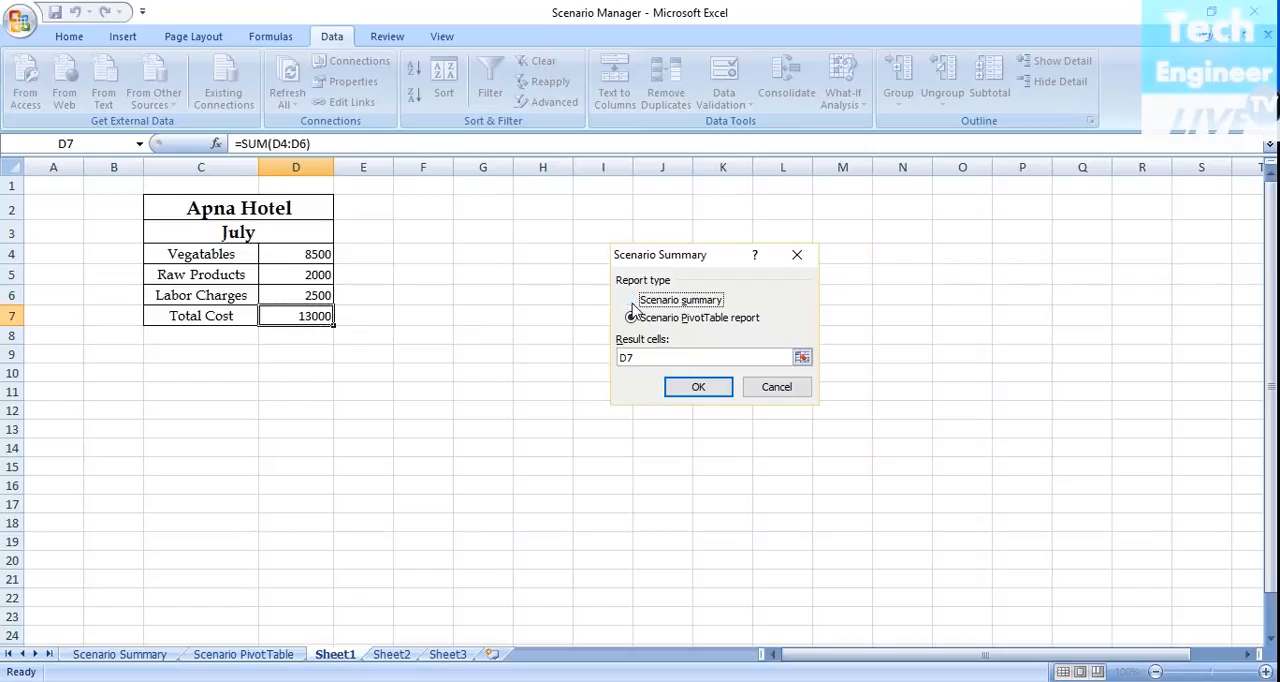
click(691, 391)
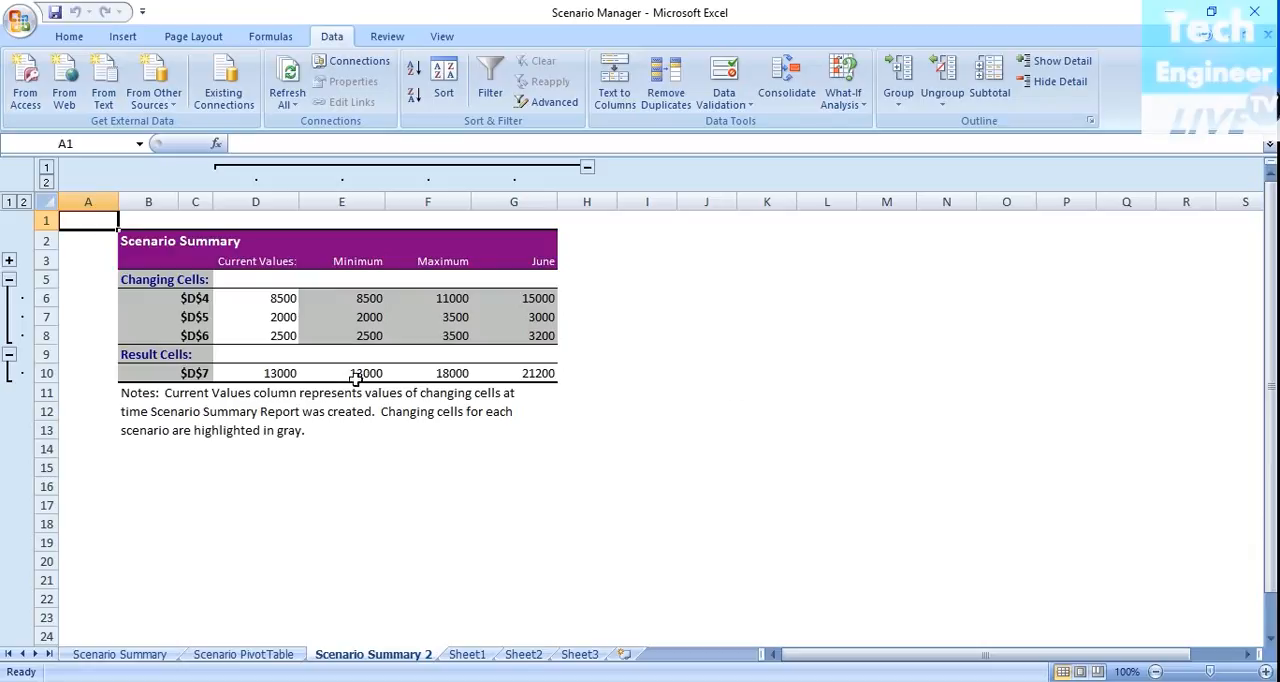
Review the Minimum, Maximum and June scenarios defined for Sheet1 in Scenario Manager.
click(68, 36)
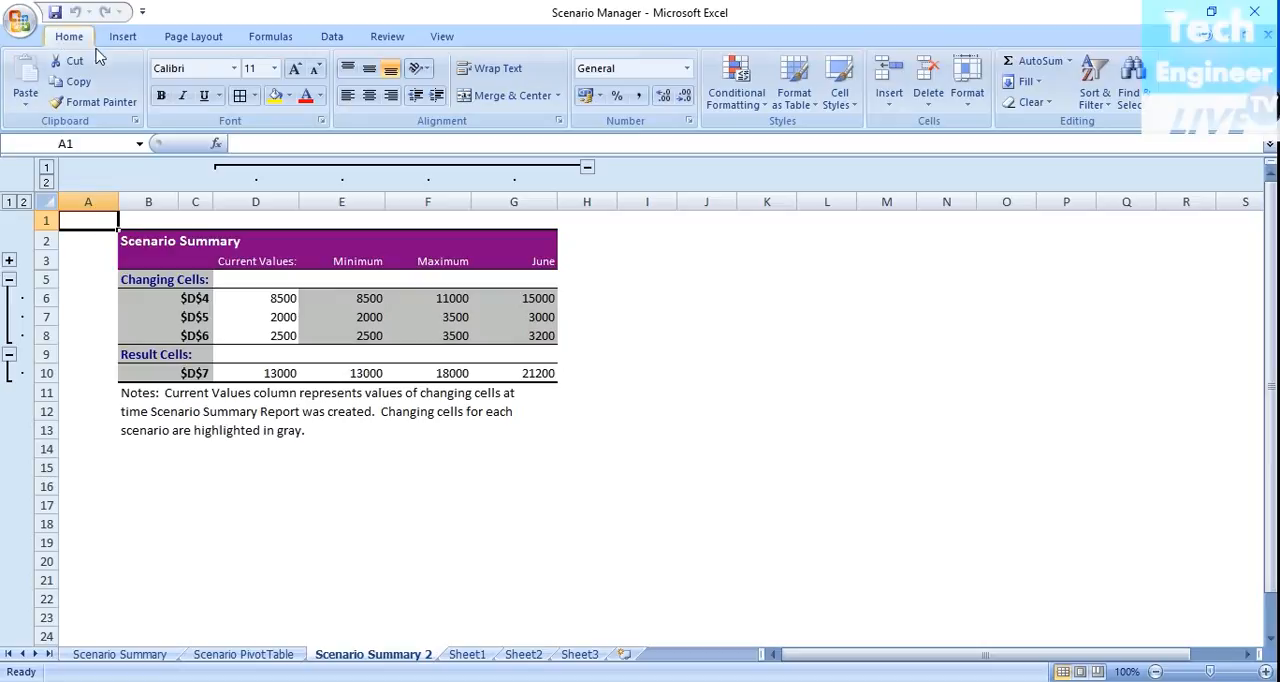
click(467, 655)
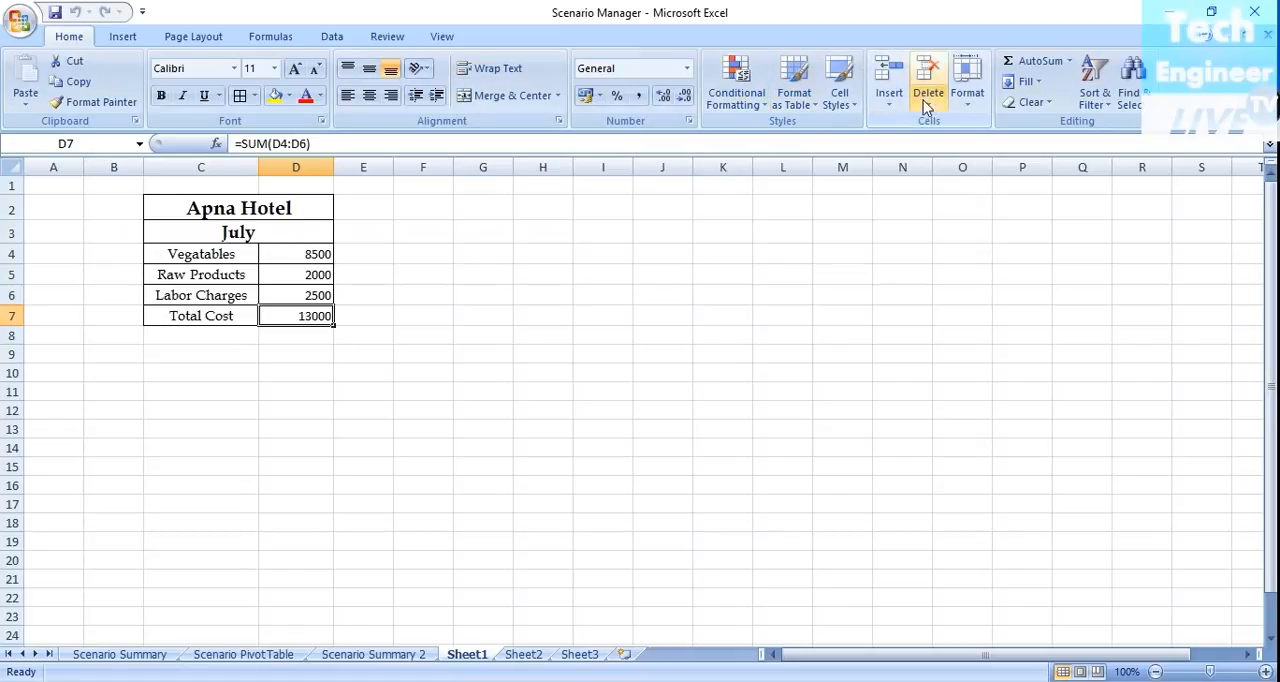
click(318, 36)
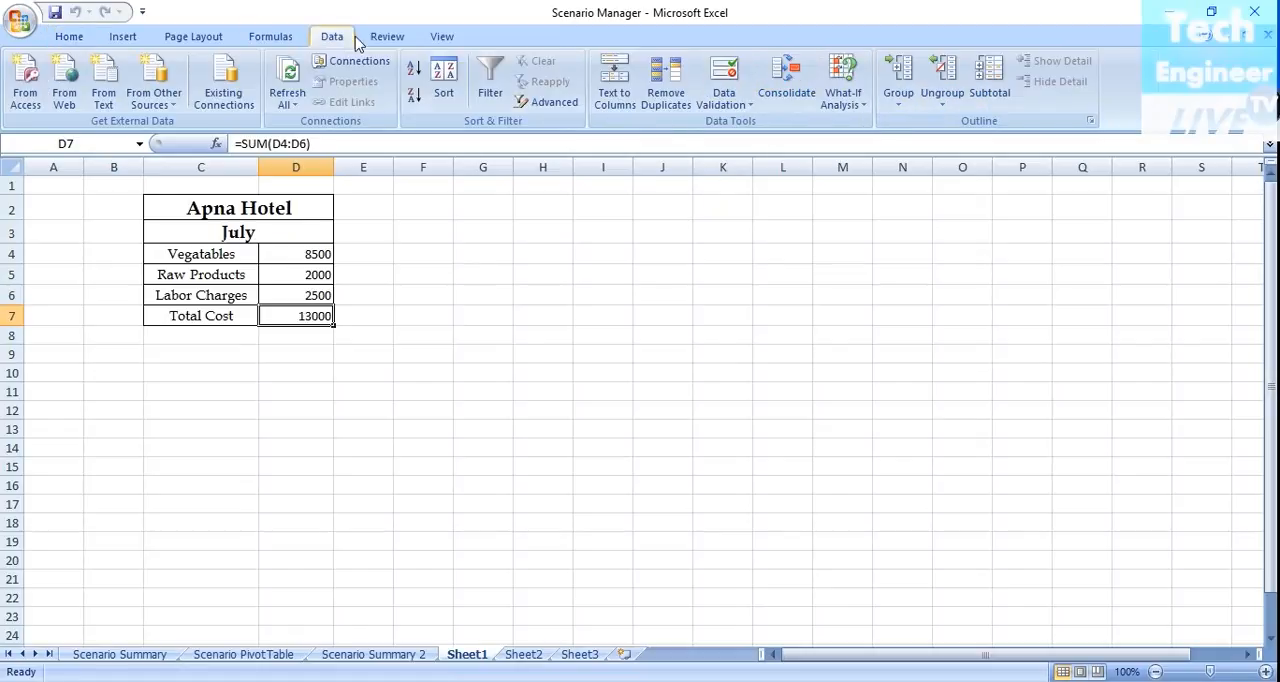
click(843, 92)
click(853, 124)
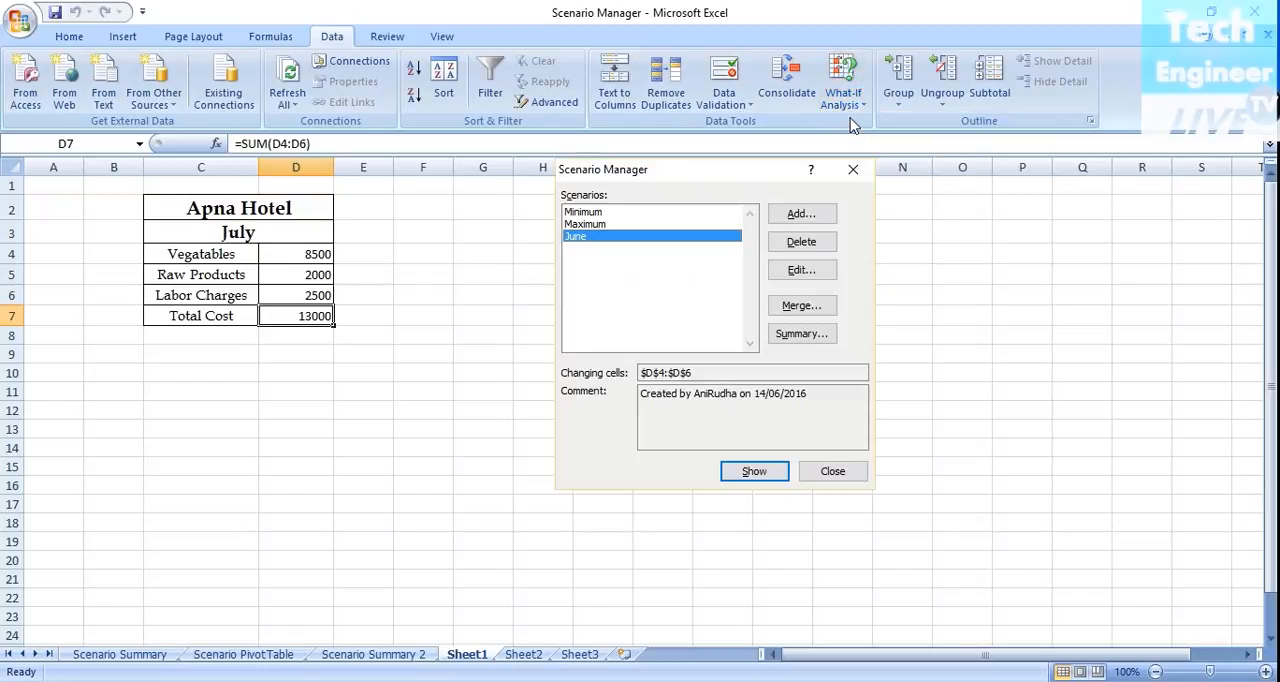
click(572, 212)
click(577, 224)
click(578, 238)
Check the summary report options, view Scenario Summary 2, and compare it with the original Scenario Summary sheet.
click(801, 334)
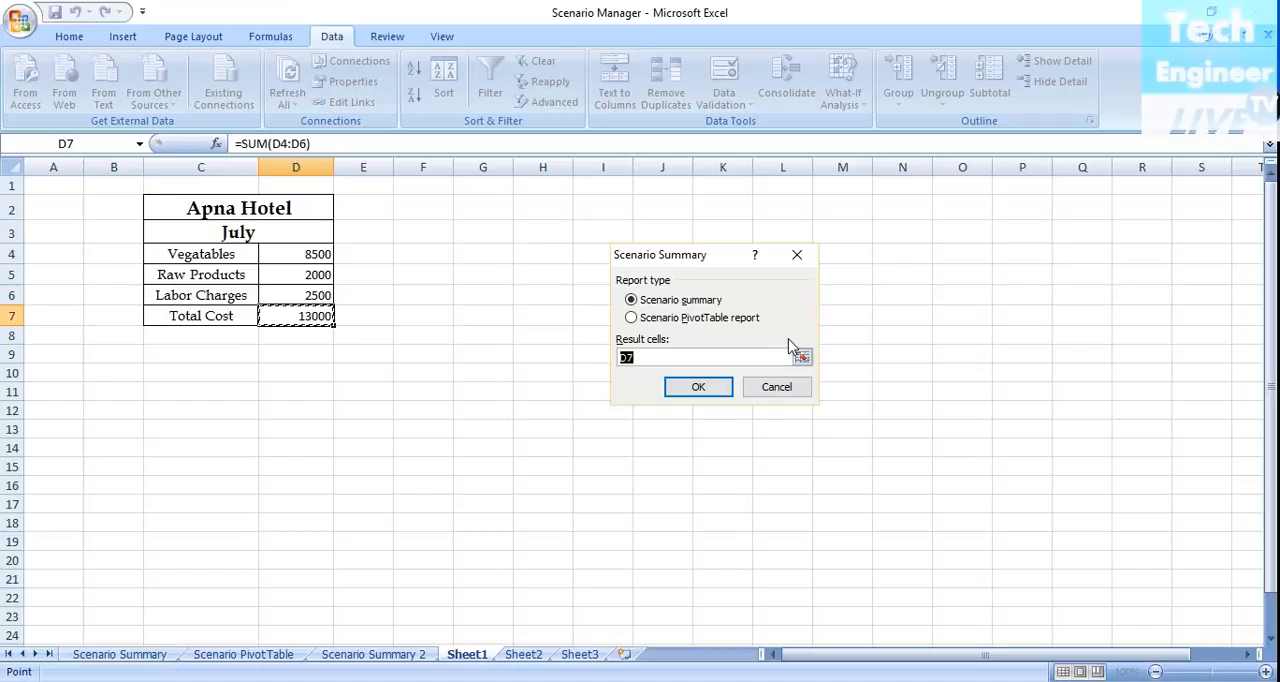
click(398, 657)
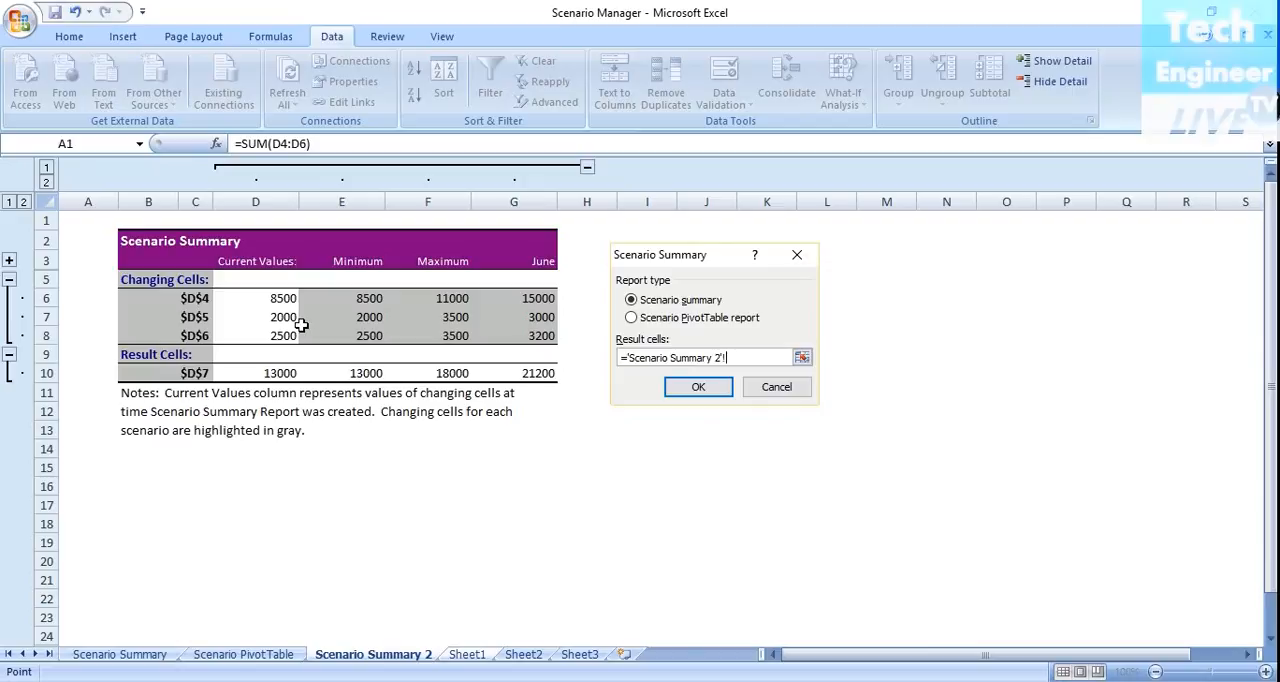
click(777, 391)
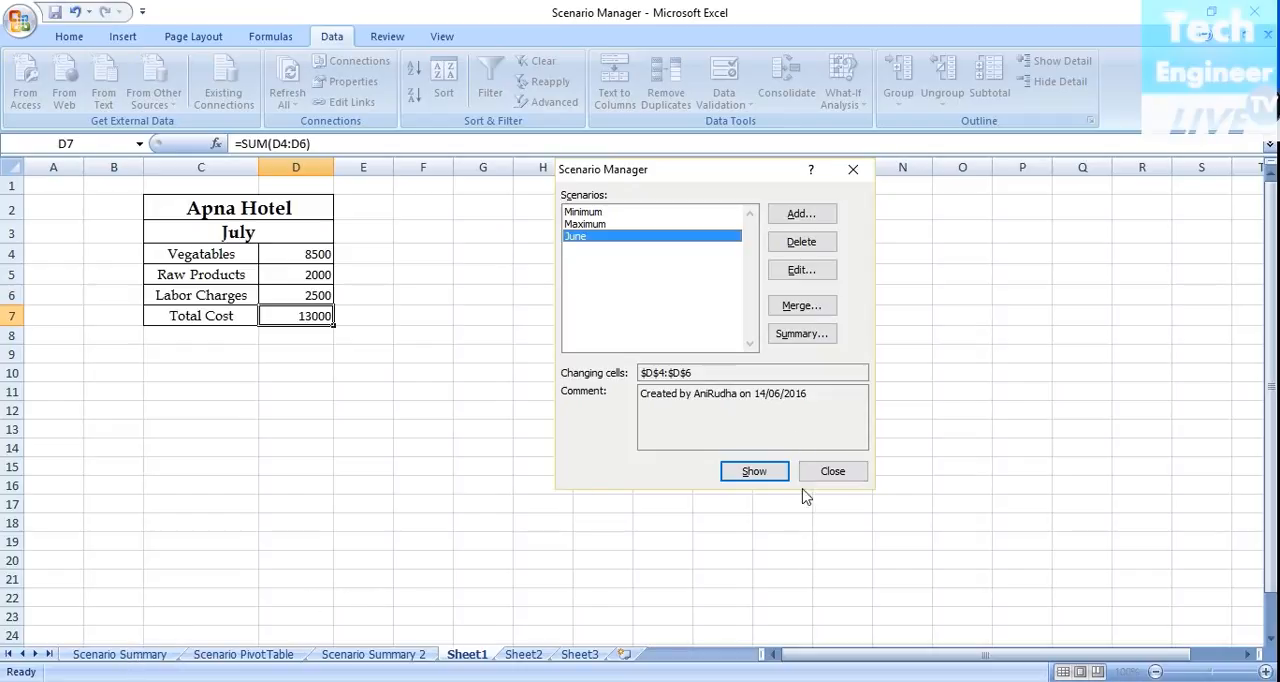
click(830, 474)
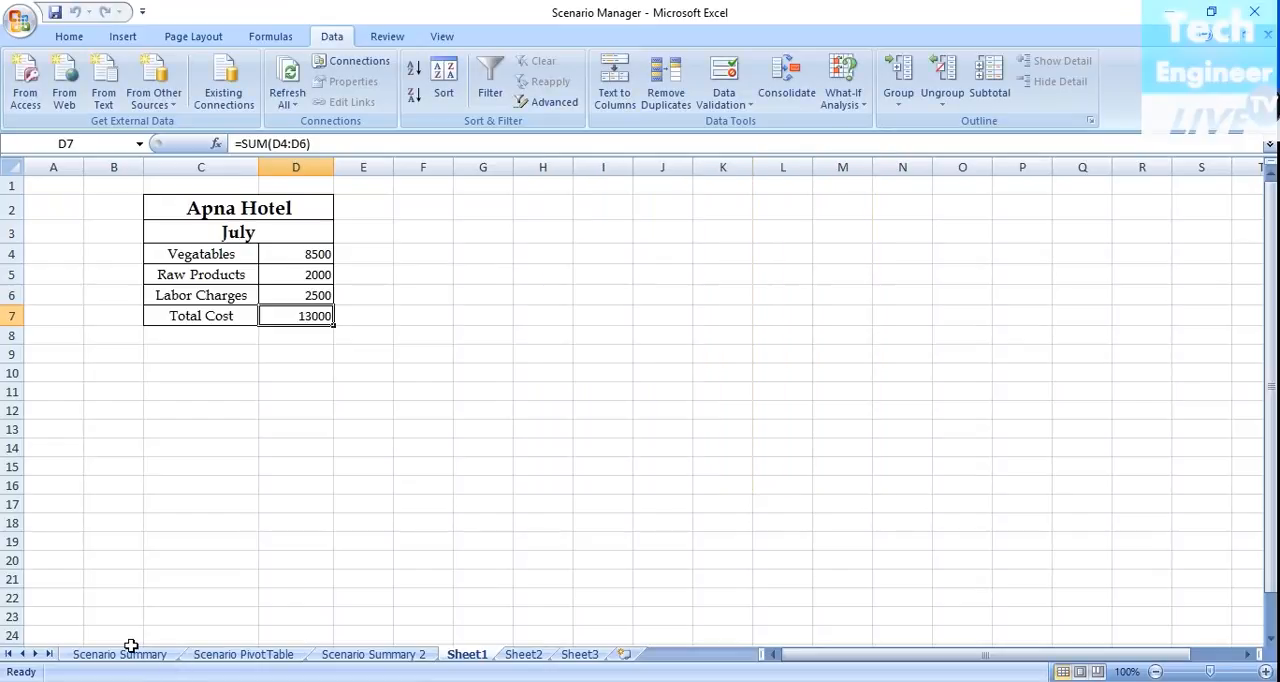
click(130, 654)
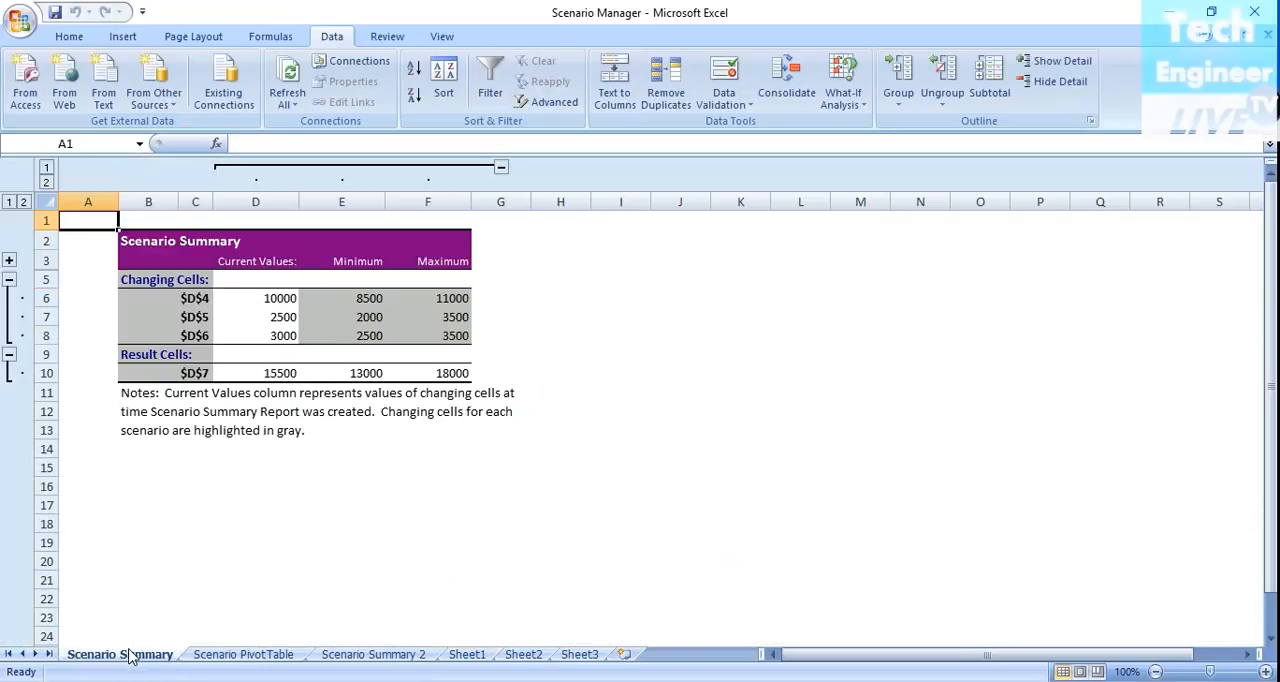